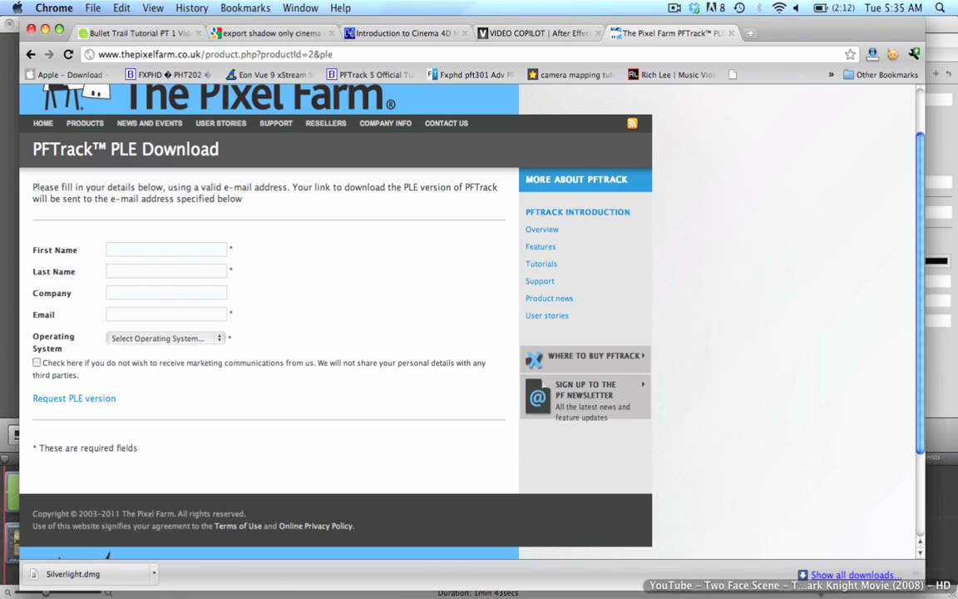
Drag the Chrome PFTrack download window aside to reveal the QuickTime movie behind it
{"action": "left_click_drag", "start_coordinate": [792, 37], "coordinate": [899, 356]}
Play the MVI_5806.MOV clip full screen in QuickTime to show the finished red-cube effect
{"action": "left_click", "coordinate": [524, 38]}
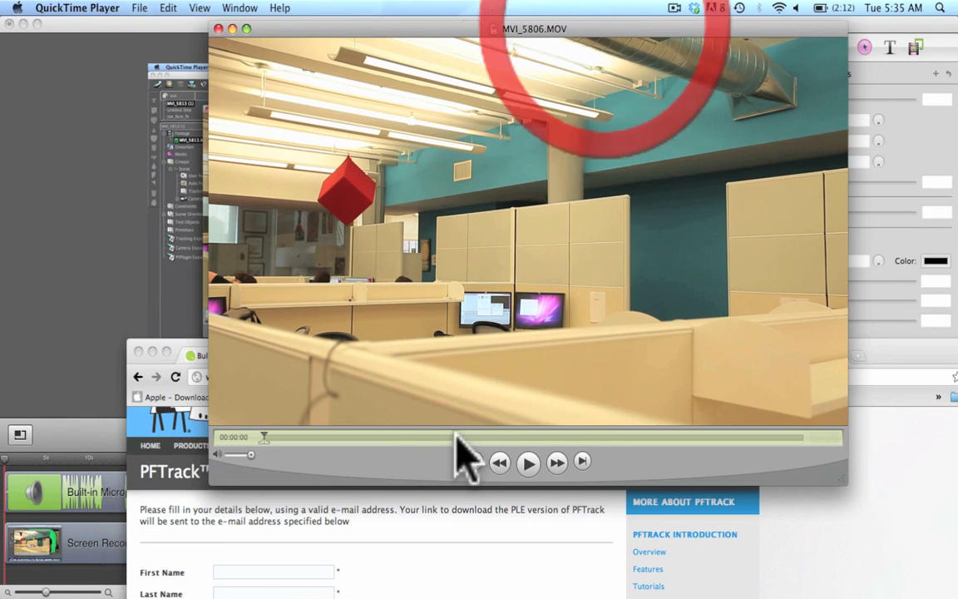
{"action": "left_click", "coordinate": [528, 463]}
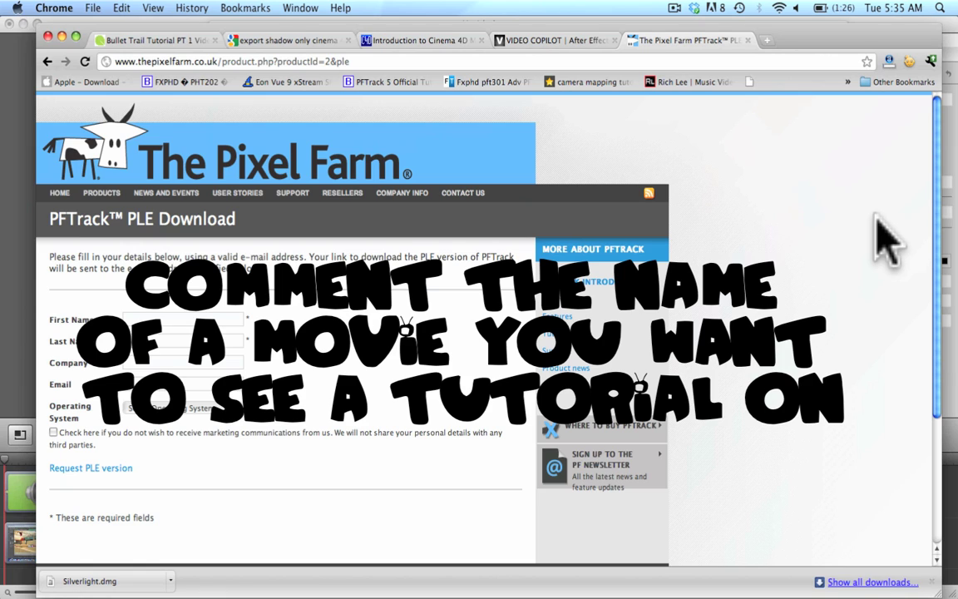
Close the Chrome window showing the PFTrack PLE download page
{"action": "left_click", "coordinate": [62, 38]}
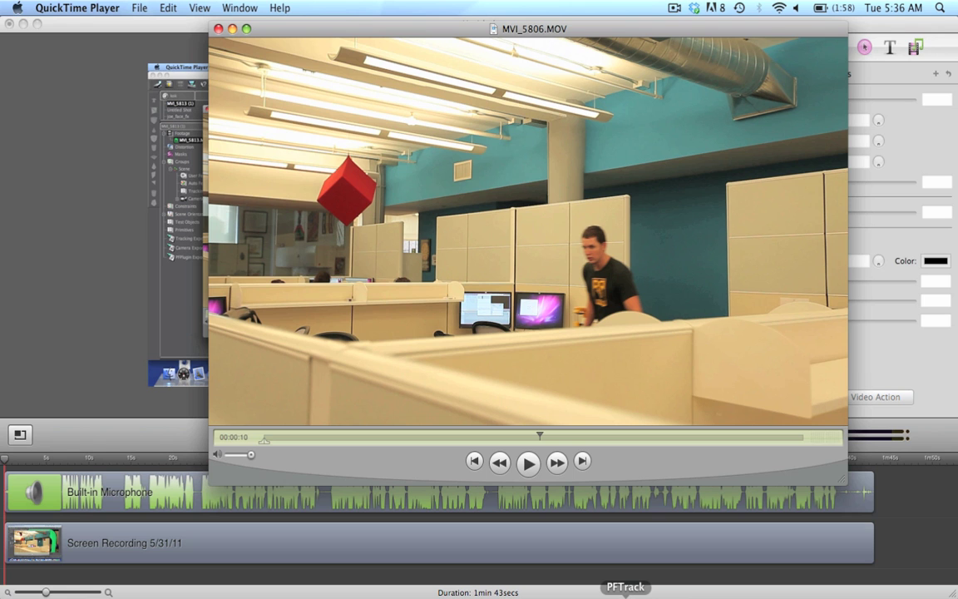
Switch to PFTrack from the Dock to show the green-screen MVI_5813.MOV footage
{"action": "left_click", "coordinate": [625, 593]}
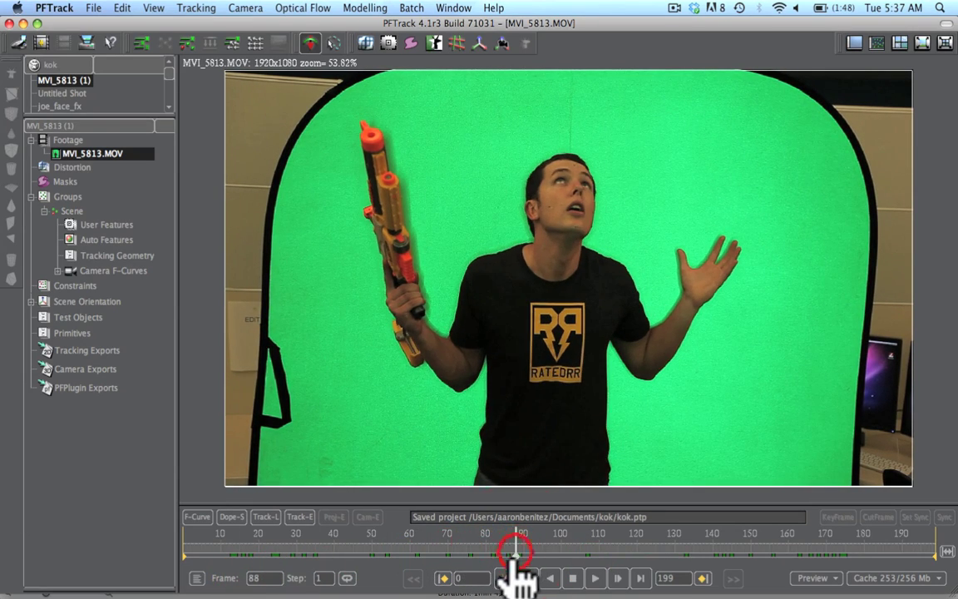
Trim the MVI_5813.MOV working range to an in-point at frame 68 and out-point at 142
{"action": "left_click", "coordinate": [515, 551]}
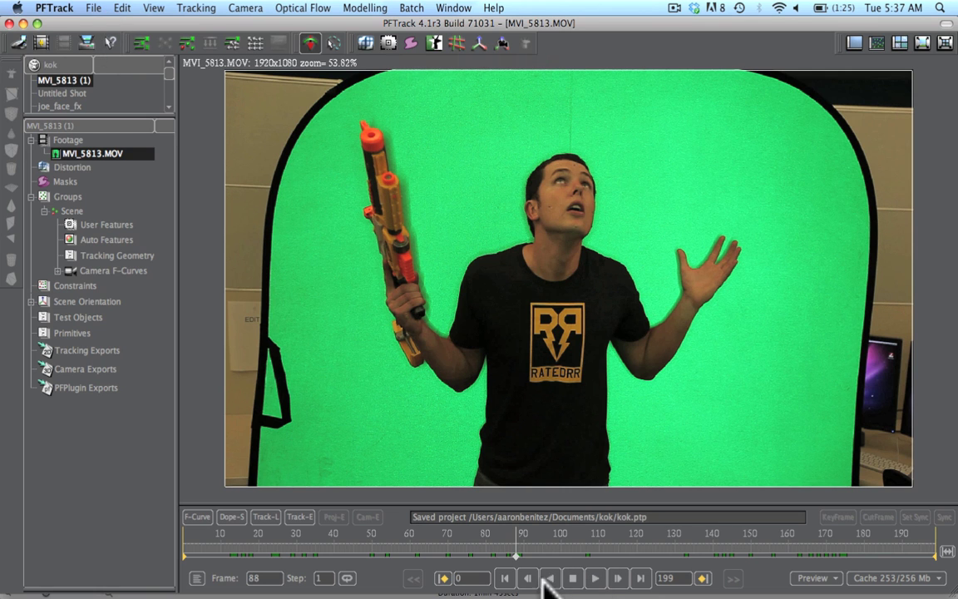
{"action": "left_click_drag", "start_coordinate": [517, 555], "coordinate": [440, 556]}
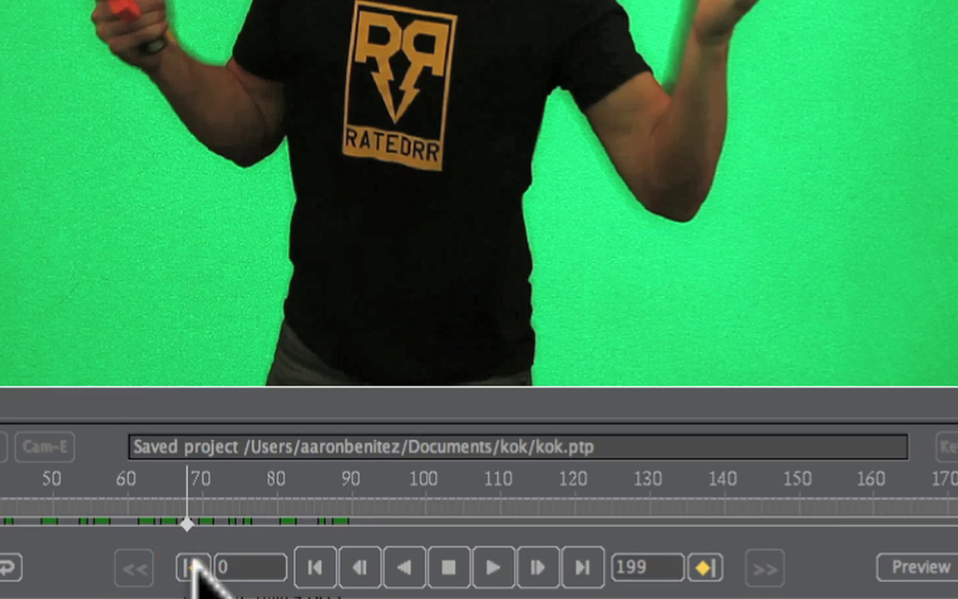
{"action": "left_click", "coordinate": [445, 556]}
{"action": "left_click_drag", "start_coordinate": [224, 528], "coordinate": [738, 528]}
{"action": "left_click", "coordinate": [703, 567]}
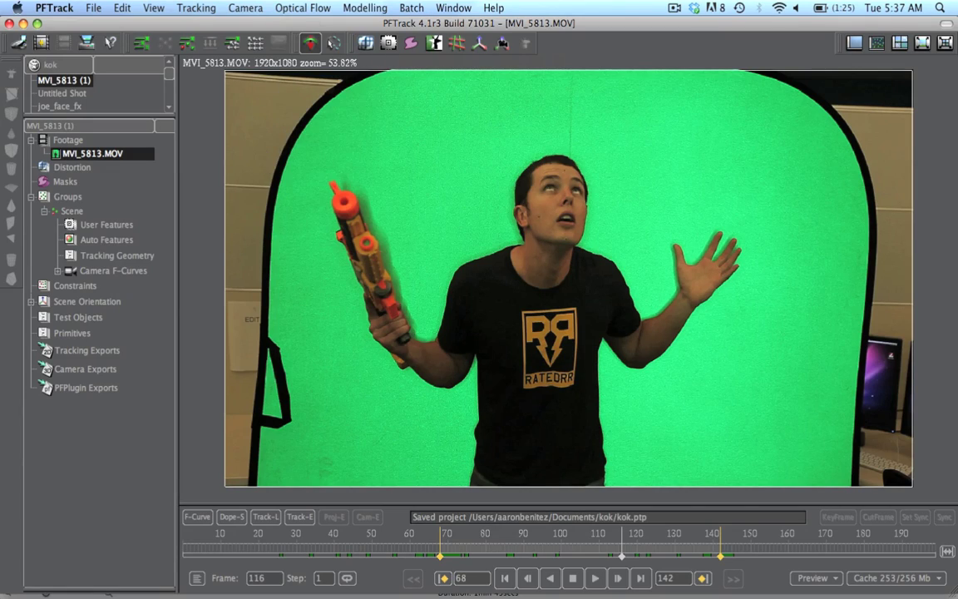
Set Camera Motion to Stationary in the shot's Camera Parameters
{"action": "left_click", "coordinate": [246, 7]}
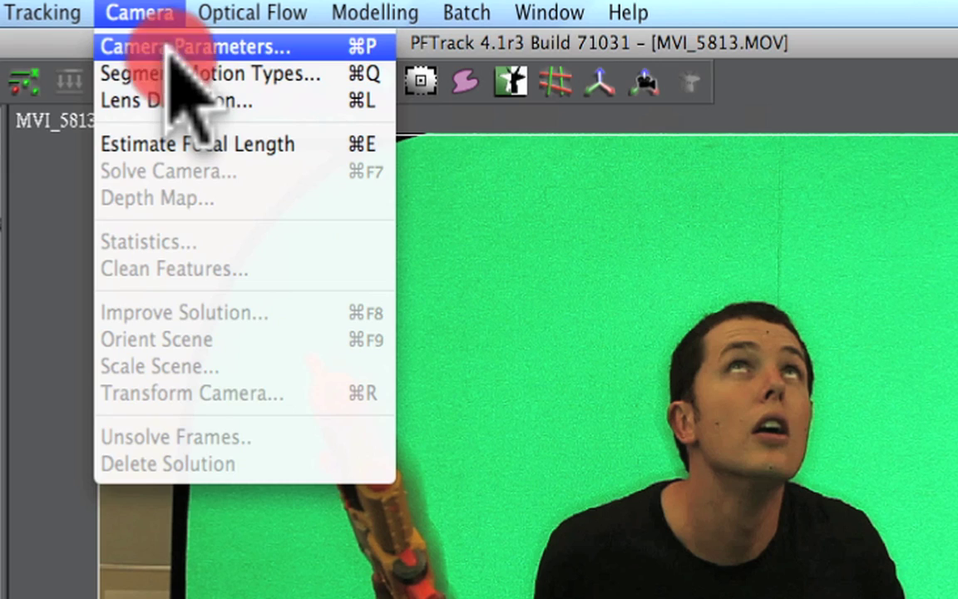
{"action": "left_click", "coordinate": [172, 52]}
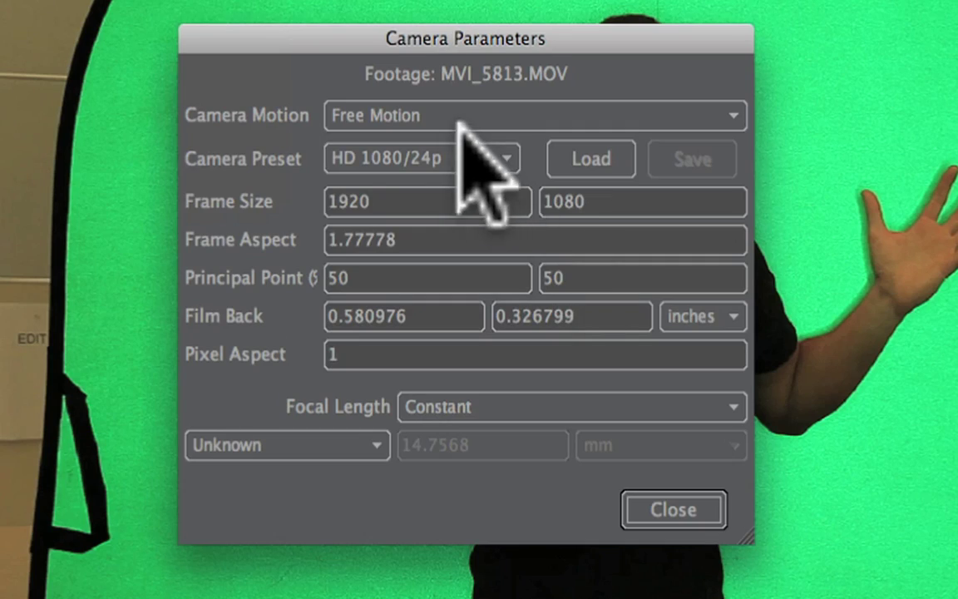
{"action": "left_click", "coordinate": [453, 116]}
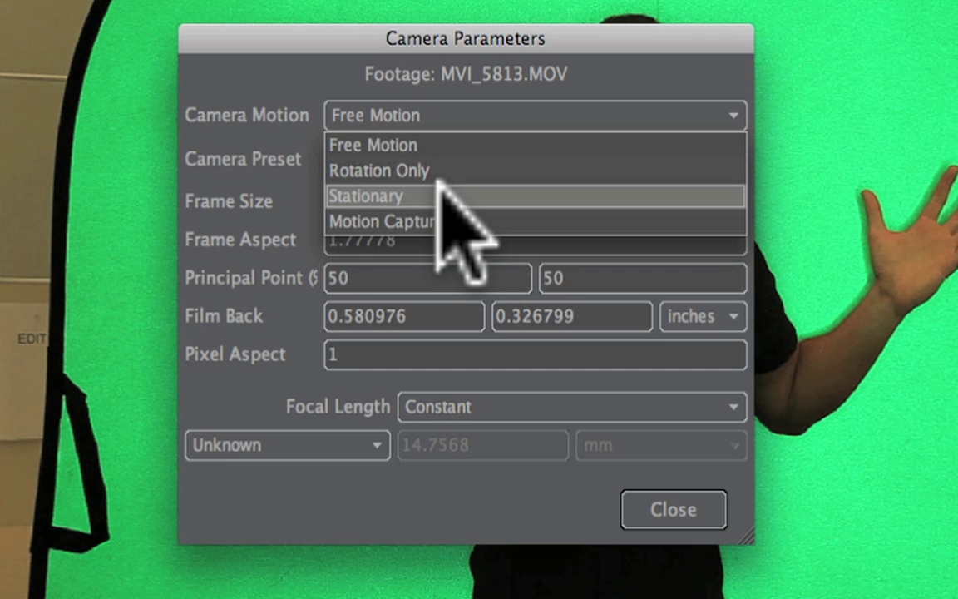
{"action": "left_click", "coordinate": [441, 193]}
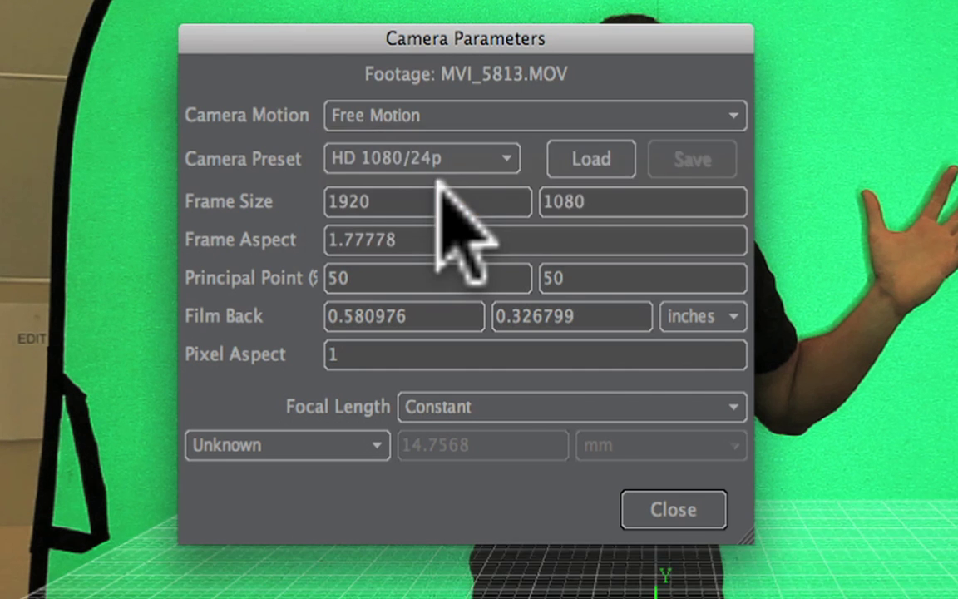
{"action": "left_click", "coordinate": [685, 517]}
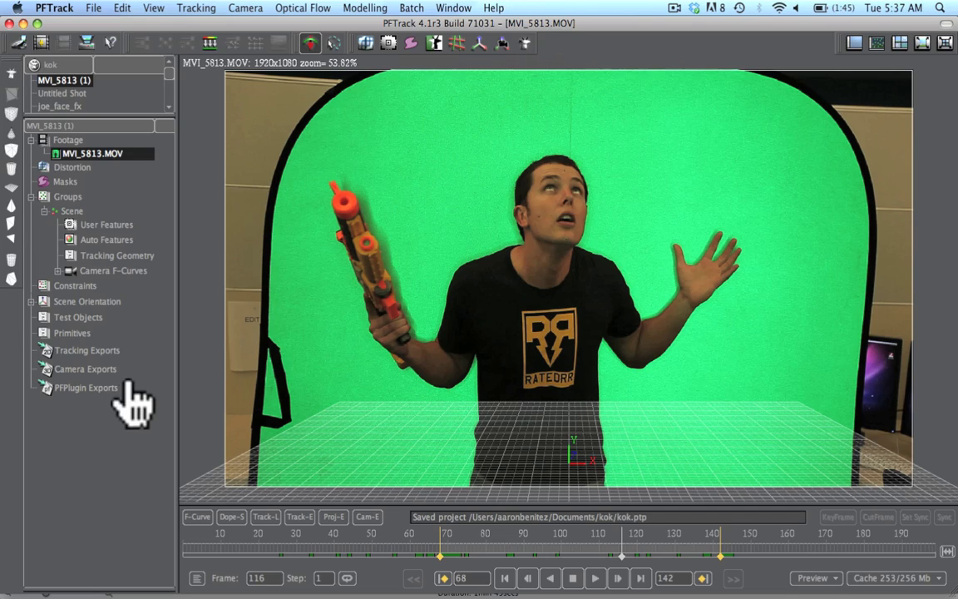
Set Number of Motions to 2 in the Groups settings, adding a Motion 2 group
{"action": "left_click", "coordinate": [197, 8]}
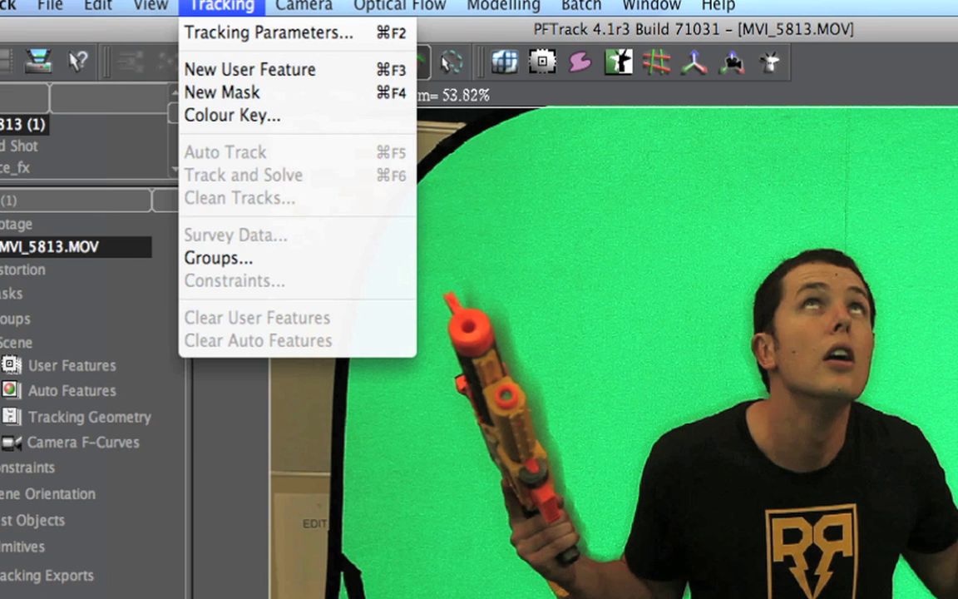
{"action": "left_click", "coordinate": [241, 259]}
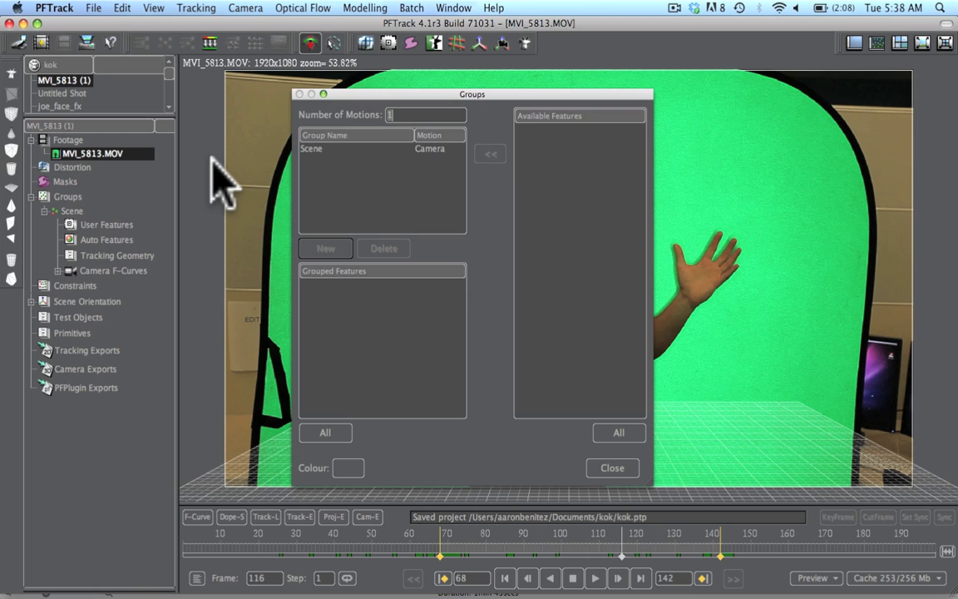
{"action": "type", "text": "2"}
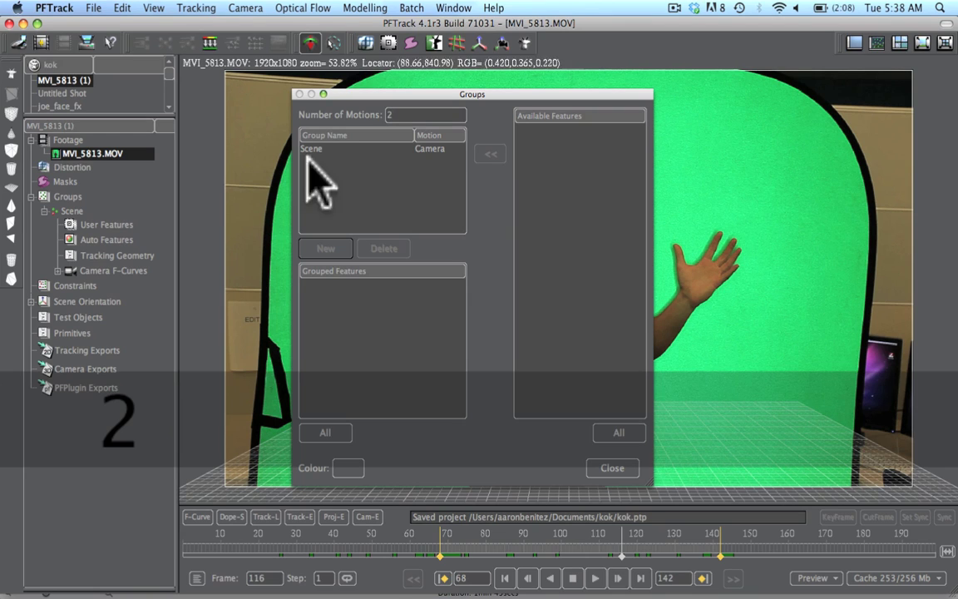
{"action": "key", "text": "Return"}
{"action": "left_click", "coordinate": [323, 147]}
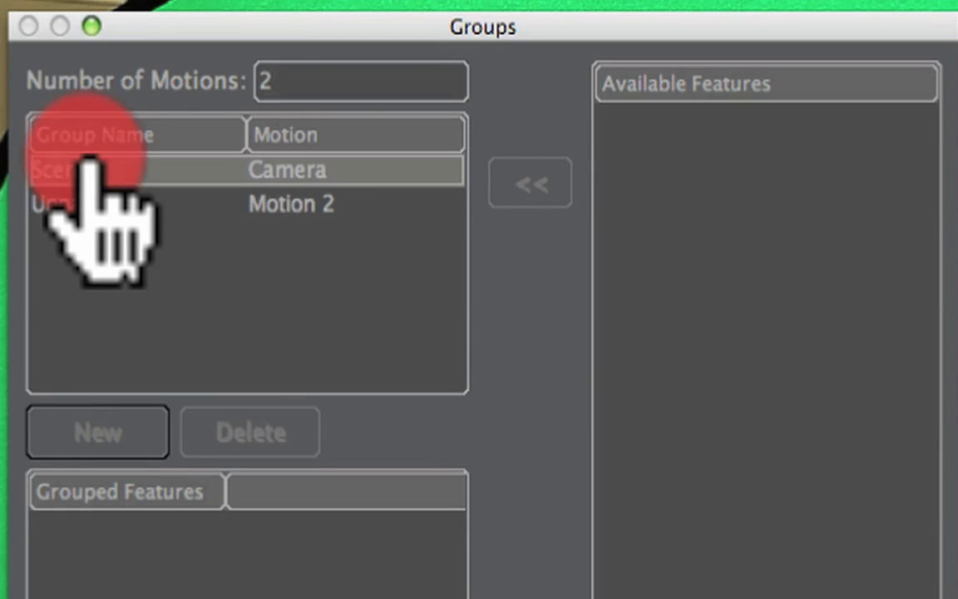
{"action": "left_click", "coordinate": [320, 162]}
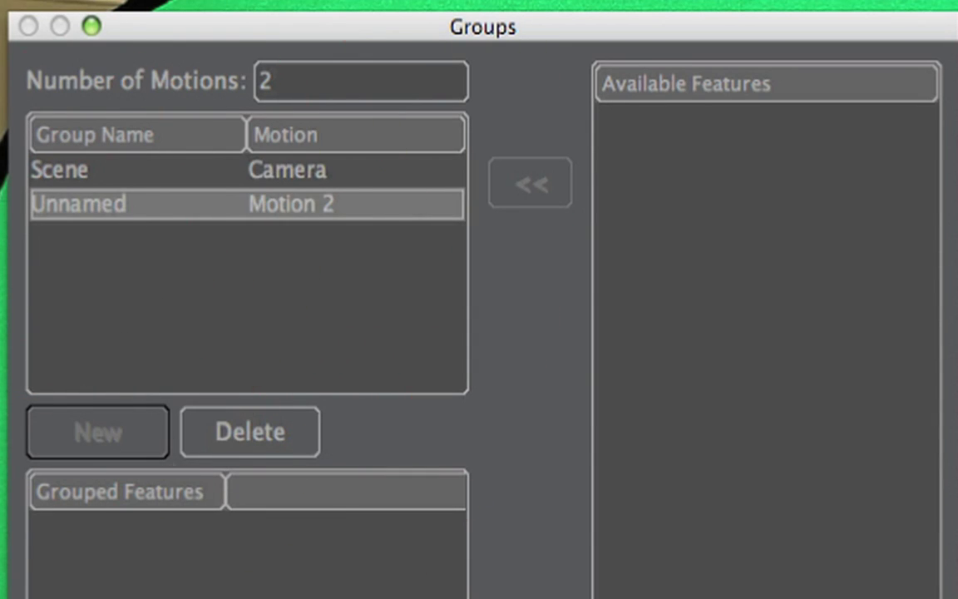
Rename the new motion group after the performer in the shot
{"action": "double_click", "coordinate": [86, 207]}
{"action": "key", "text": "Return"}
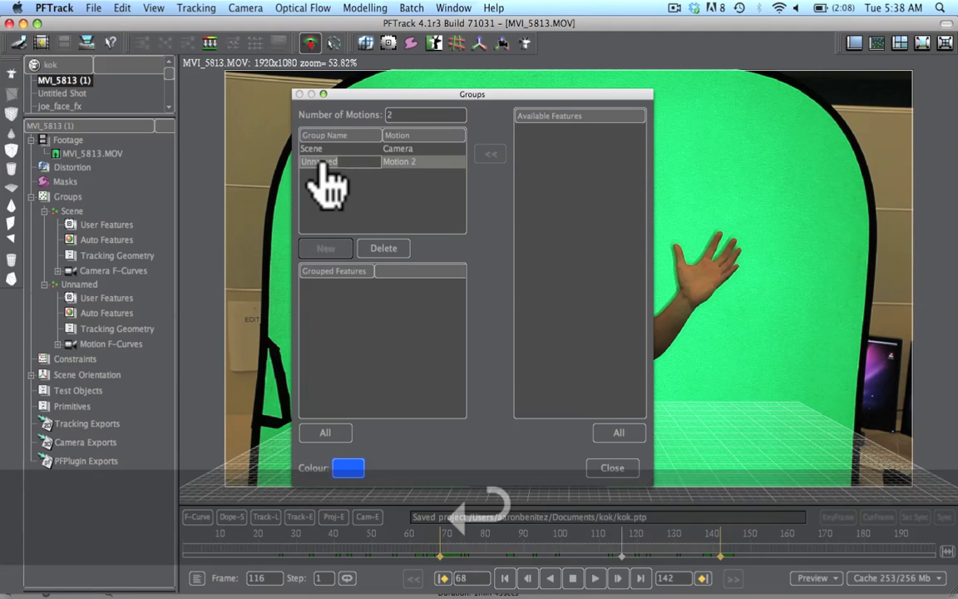
{"action": "type", "text": "Ryan"}
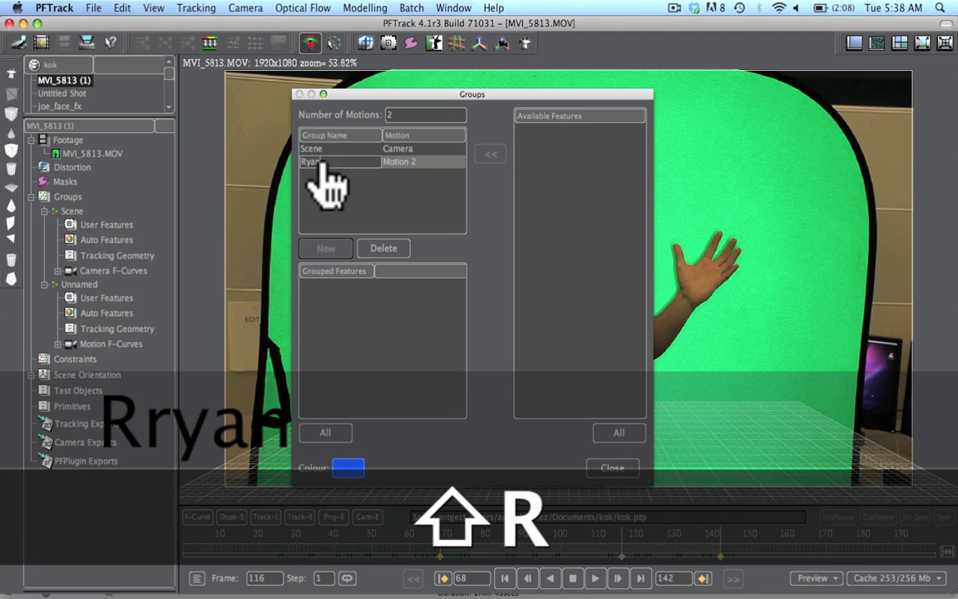
{"action": "key", "text": "Return"}
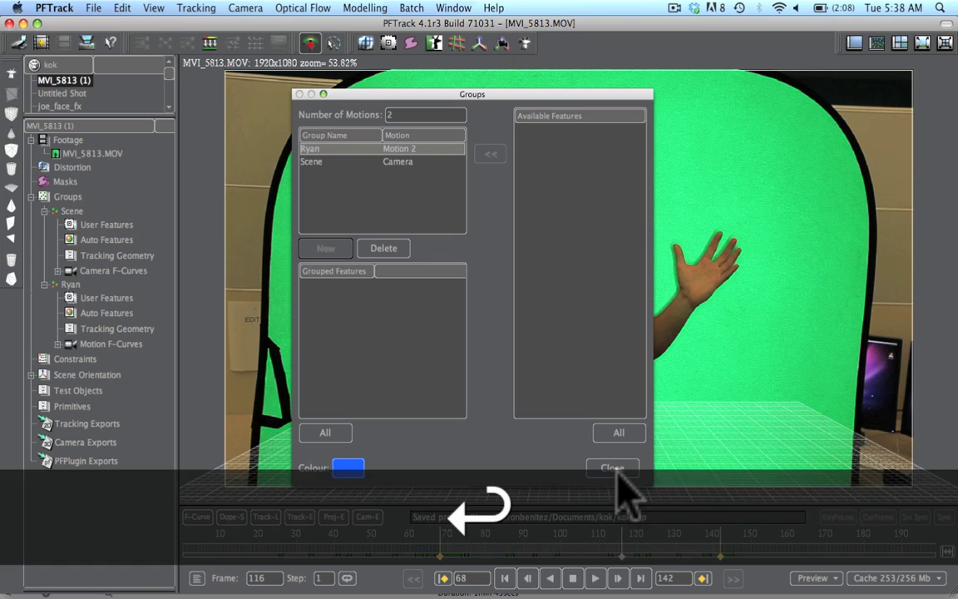
{"action": "left_click", "coordinate": [613, 468]}
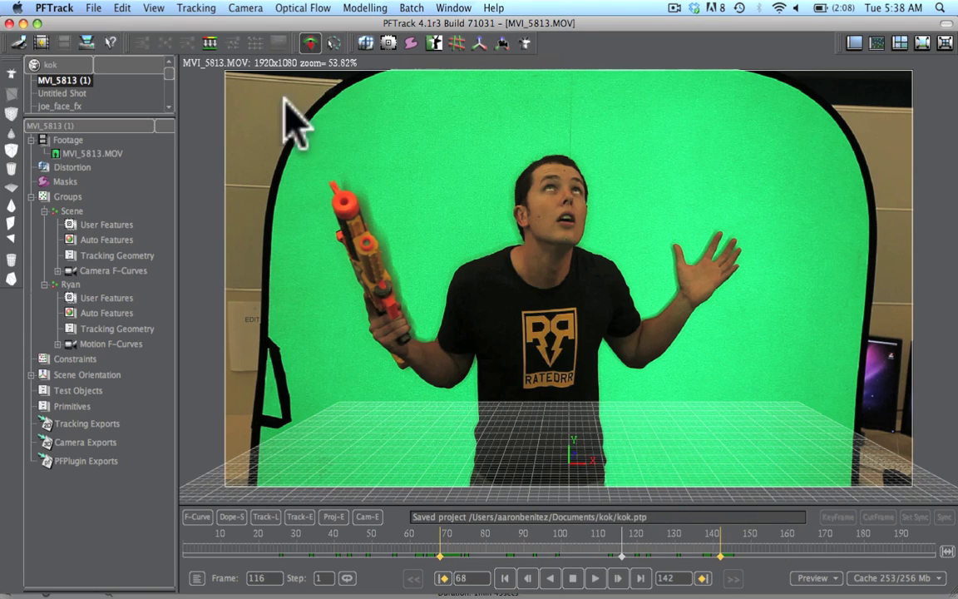
Import halface.obj from the Desktop as tracking geometry under the performer's motion group
{"action": "left_click", "coordinate": [83, 286]}
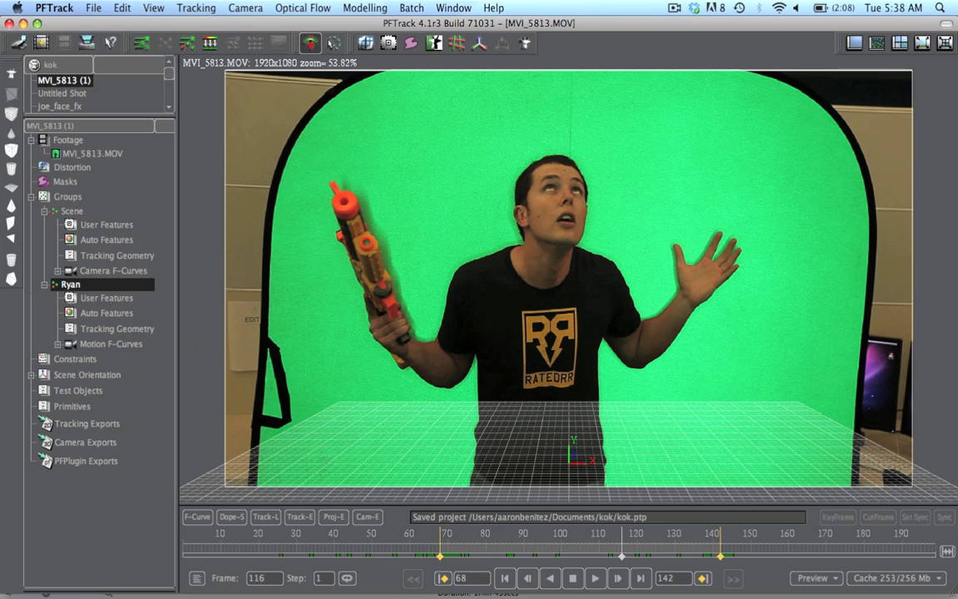
{"action": "left_click", "coordinate": [93, 8]}
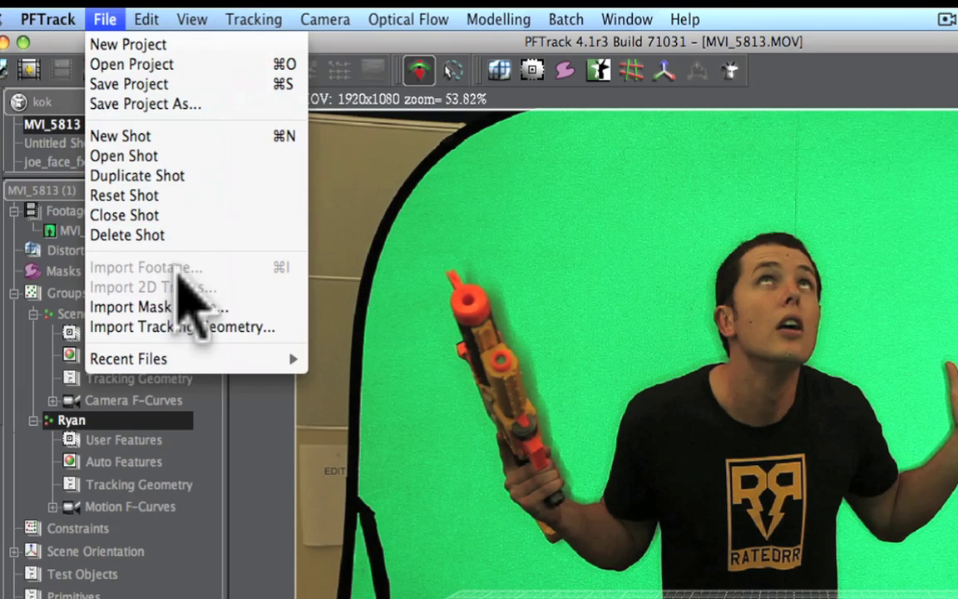
{"action": "left_click", "coordinate": [143, 219]}
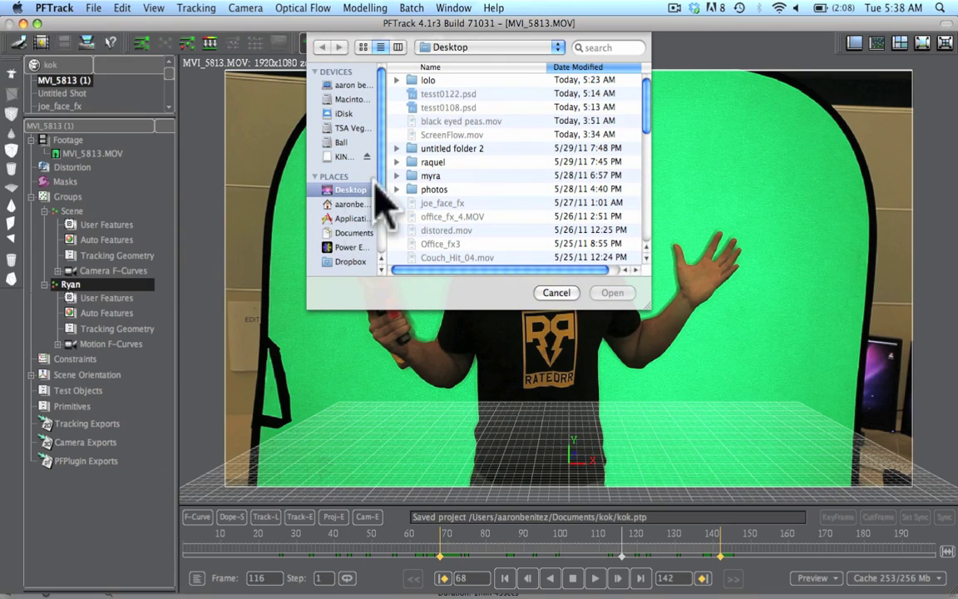
{"action": "scroll", "coordinate": [542, 145], "scroll_direction": "down", "scroll_amount": 6}
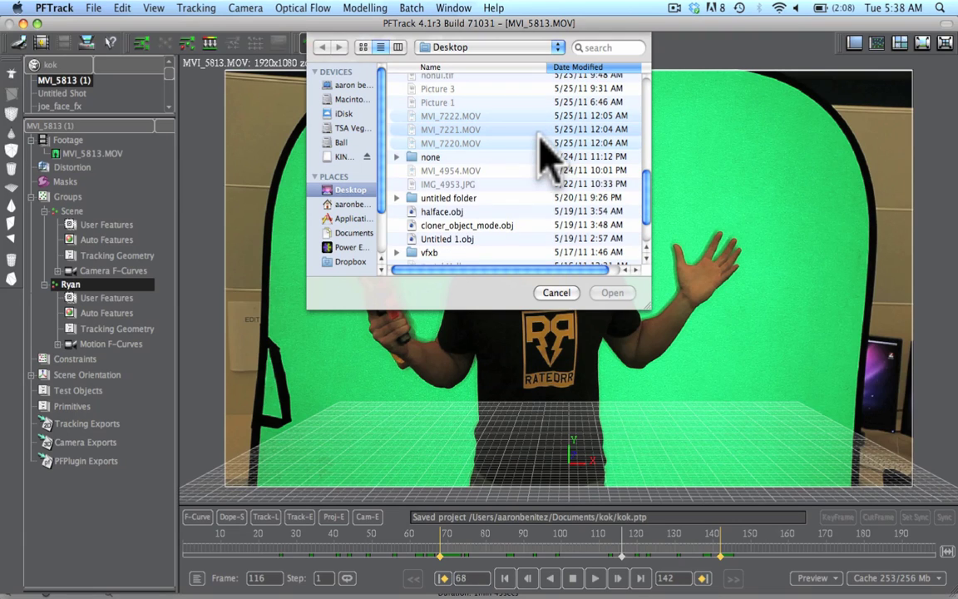
{"action": "scroll", "coordinate": [542, 158], "scroll_direction": "down", "scroll_amount": 1}
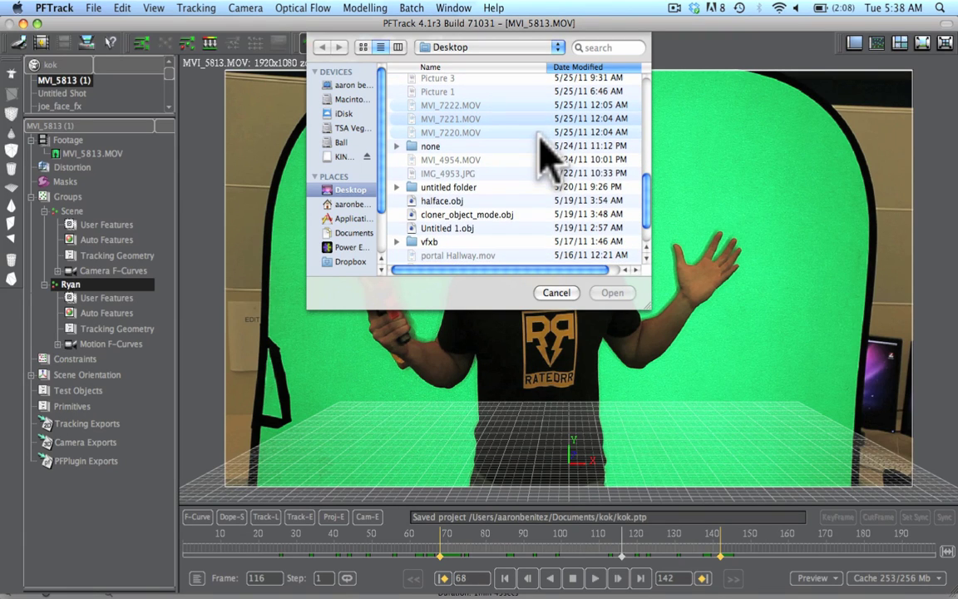
{"action": "left_click", "coordinate": [454, 202]}
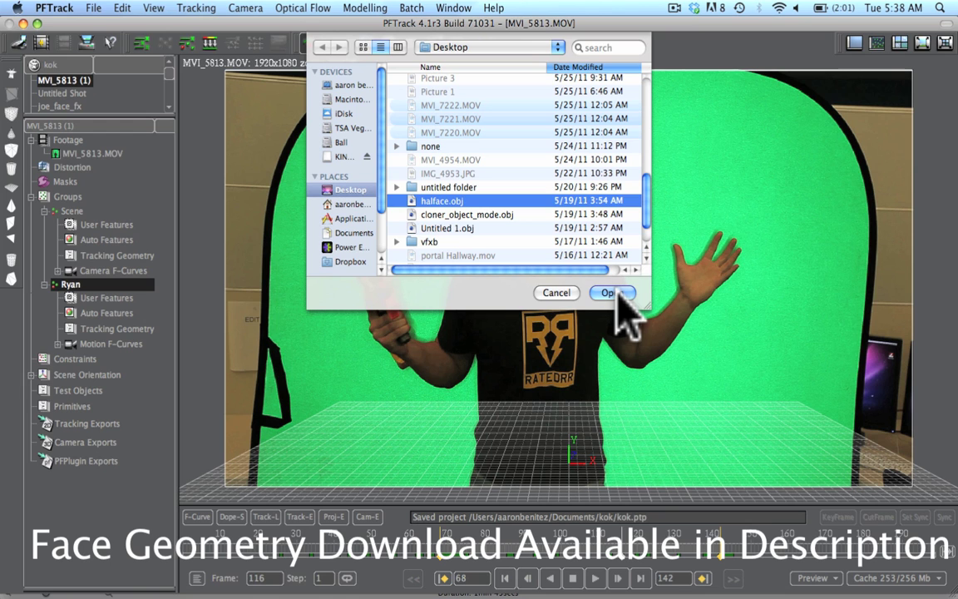
{"action": "left_click", "coordinate": [612, 293]}
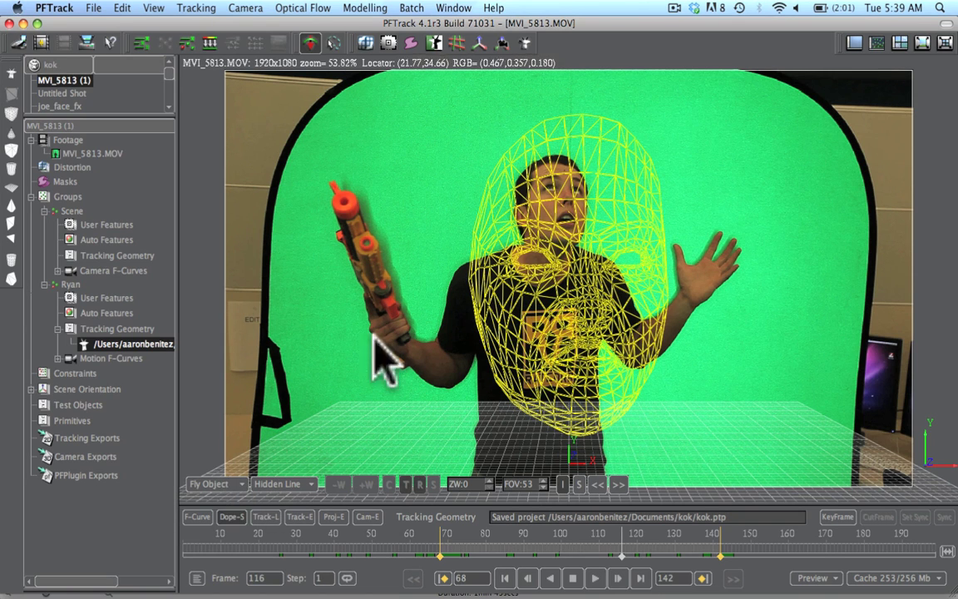
Move, rotate and scale the halface mesh down so it sits over the actor's face
{"action": "mouse_move", "coordinate": [582, 284]}
{"action": "left_mouse_down"}
{"action": "mouse_move", "coordinate": [591, 285]}
{"action": "mouse_move", "coordinate": [630, 214]}
{"action": "mouse_move", "coordinate": [555, 315]}
{"action": "mouse_move", "coordinate": [562, 214]}
{"action": "mouse_move", "coordinate": [573, 250]}
{"action": "mouse_move", "coordinate": [567, 214]}
{"action": "mouse_move", "coordinate": [597, 198]}
{"action": "mouse_move", "coordinate": [517, 243]}
{"action": "mouse_move", "coordinate": [588, 171]}
{"action": "mouse_move", "coordinate": [695, 128]}
{"action": "mouse_move", "coordinate": [705, 84]}
{"action": "left_mouse_up"}
{"action": "key", "text": "d"}
{"action": "key", "text": "s"}
{"action": "left_click_drag", "start_coordinate": [605, 214], "coordinate": [678, 82]}
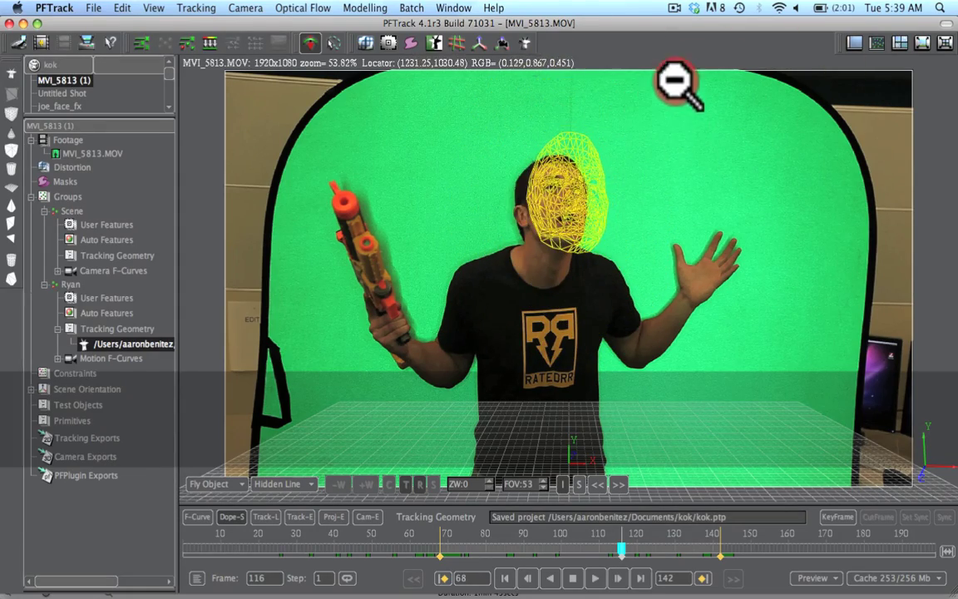
{"action": "key", "text": "d"}
{"action": "left_click", "coordinate": [595, 195]}
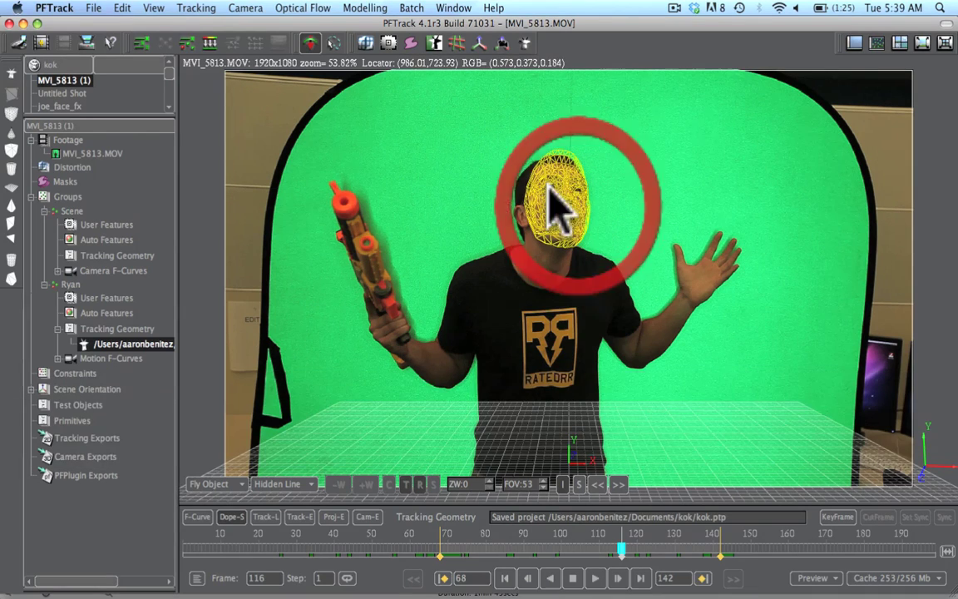
{"action": "left_click", "coordinate": [35, 398]}
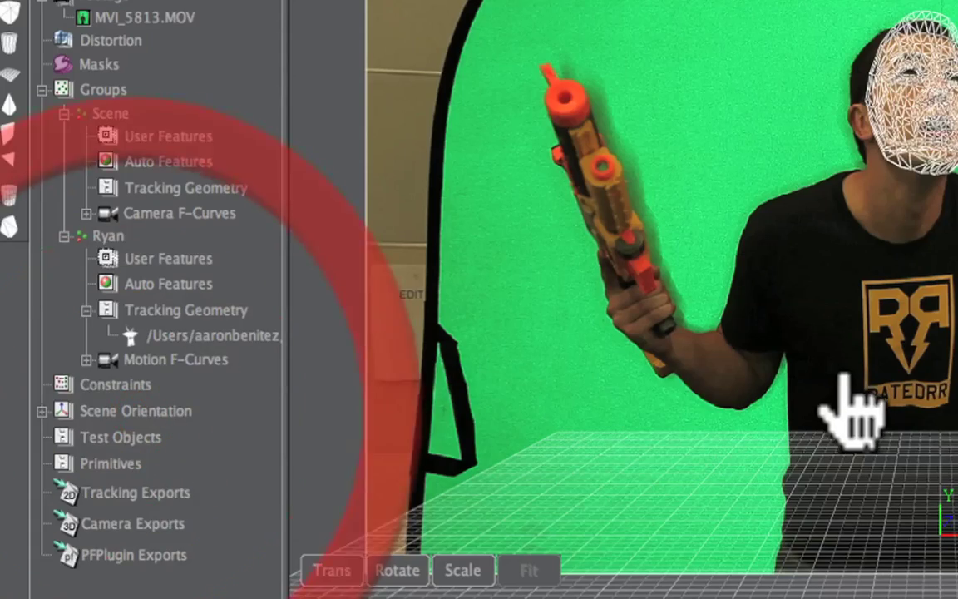
{"action": "key", "text": "s"}
{"action": "left_click", "coordinate": [510, 343]}
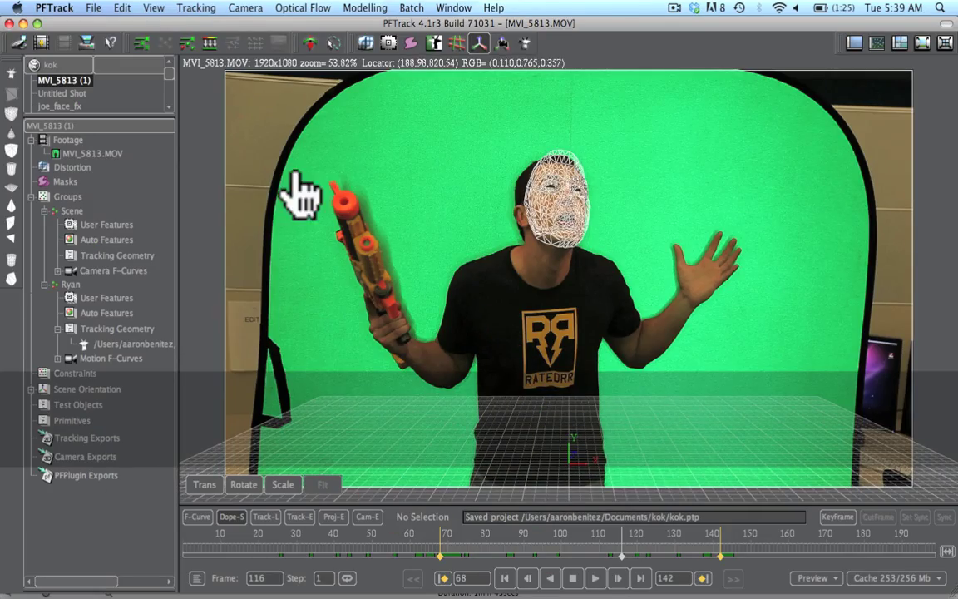
Zoom and pan the viewer in close on the actor's face
{"action": "left_click", "coordinate": [309, 42]}
{"action": "key", "text": "d"}
{"action": "scroll", "coordinate": [523, 364], "scroll_direction": "down", "scroll_amount": 3}
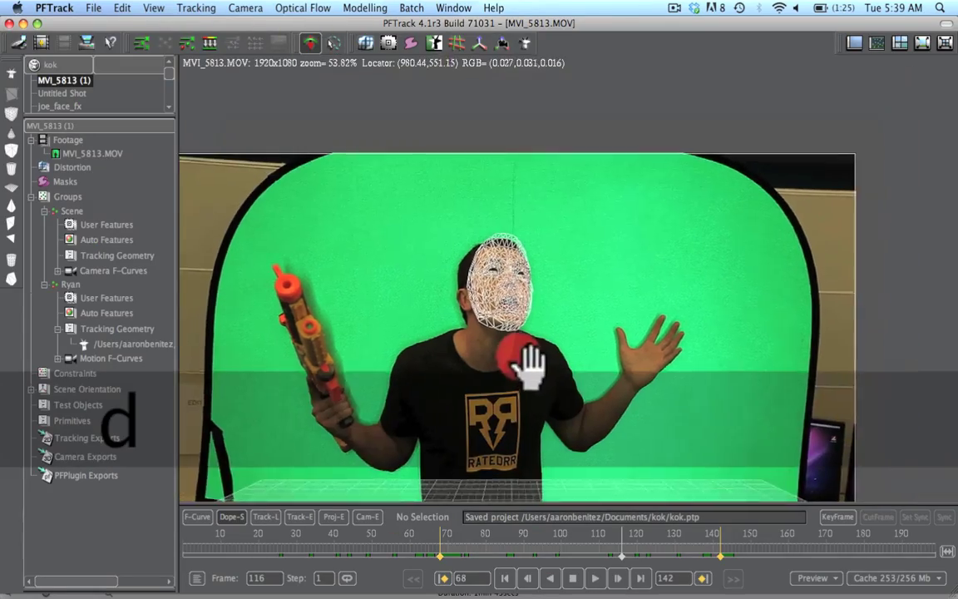
{"action": "key", "text": "s"}
{"action": "scroll", "coordinate": [510, 363], "scroll_direction": "up", "scroll_amount": 5}
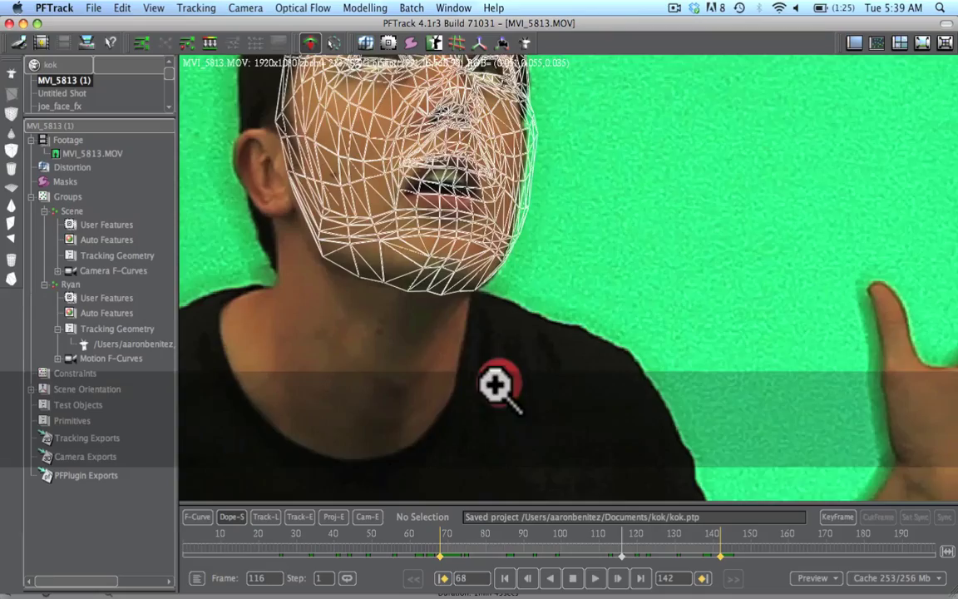
{"action": "key", "text": "d"}
{"action": "left_click_drag", "start_coordinate": [498, 385], "coordinate": [544, 472]}
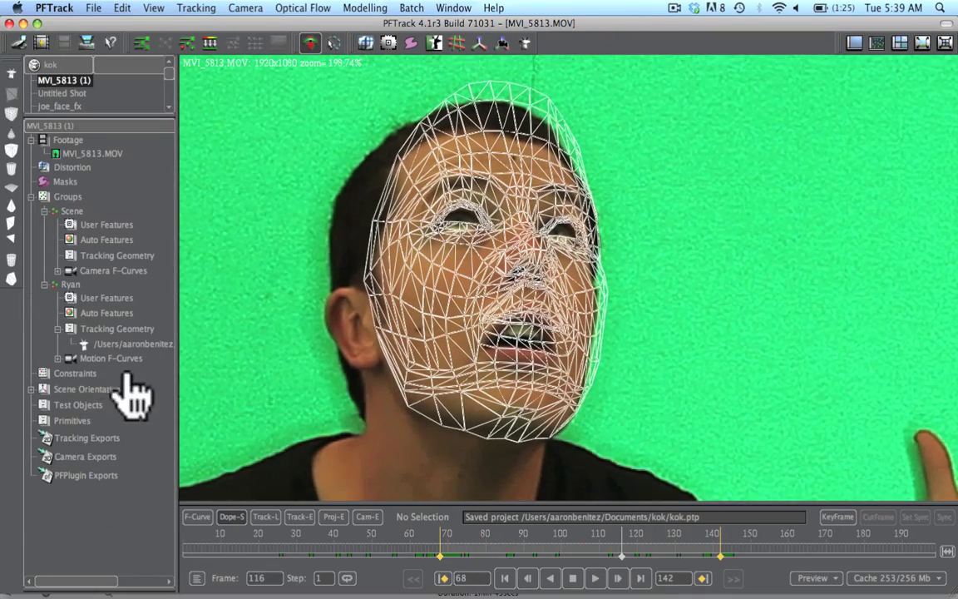
Select the face mesh geometry and rotate it to align eyes, nose and mouth with the actor's
{"action": "left_click", "coordinate": [78, 283]}
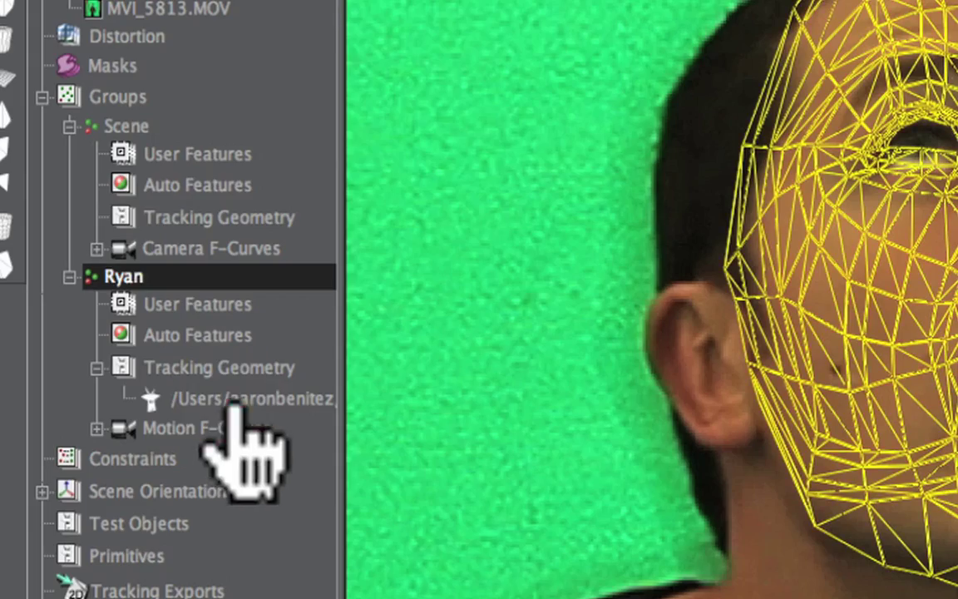
{"action": "left_click", "coordinate": [248, 399]}
{"action": "left_click", "coordinate": [520, 268]}
{"action": "left_click_drag", "start_coordinate": [519, 267], "coordinate": [539, 284]}
{"action": "key", "text": "s"}
{"action": "key", "text": "d"}
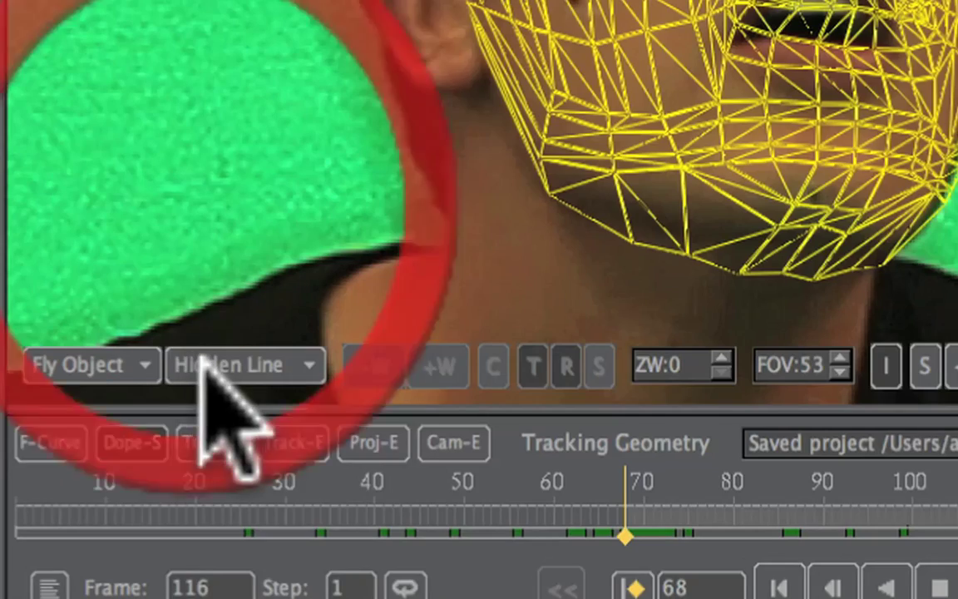
Switch the mesh display from Hidden Line to Weights, then paint weight over both eyes, the mouth and the upper forehead
{"action": "left_click", "coordinate": [262, 485]}
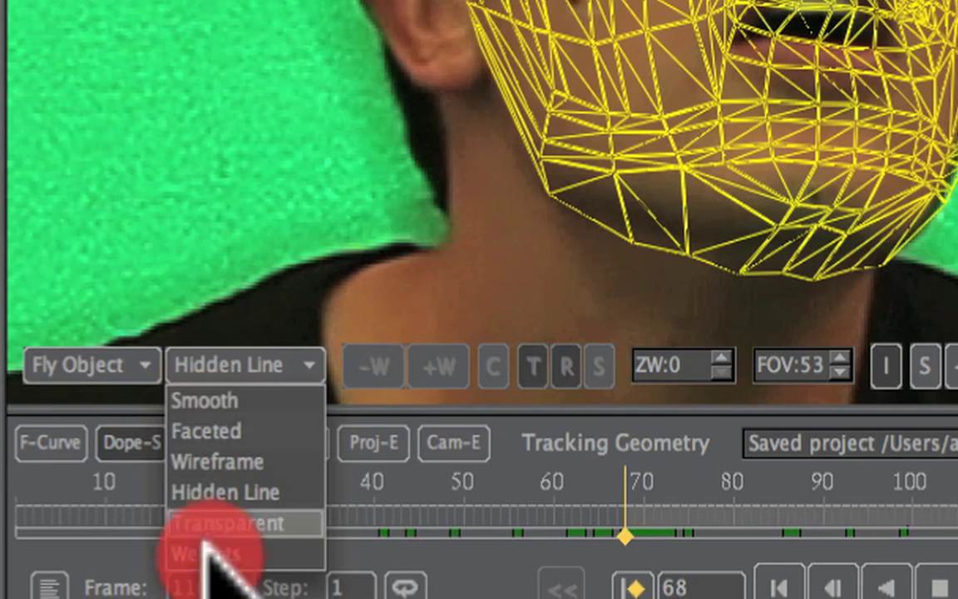
{"action": "left_click", "coordinate": [264, 566]}
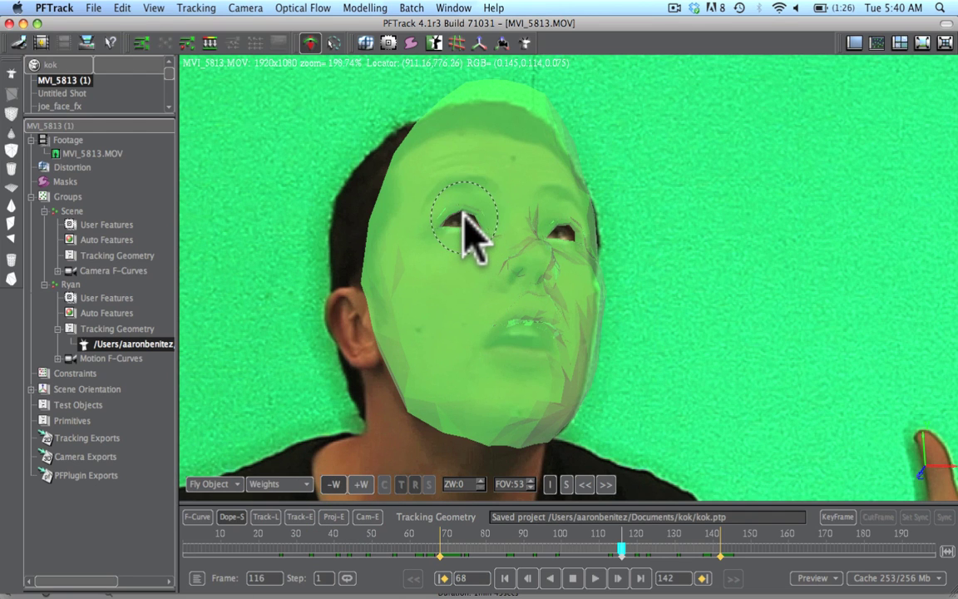
{"action": "left_click_drag", "start_coordinate": [463, 212], "coordinate": [465, 213]}
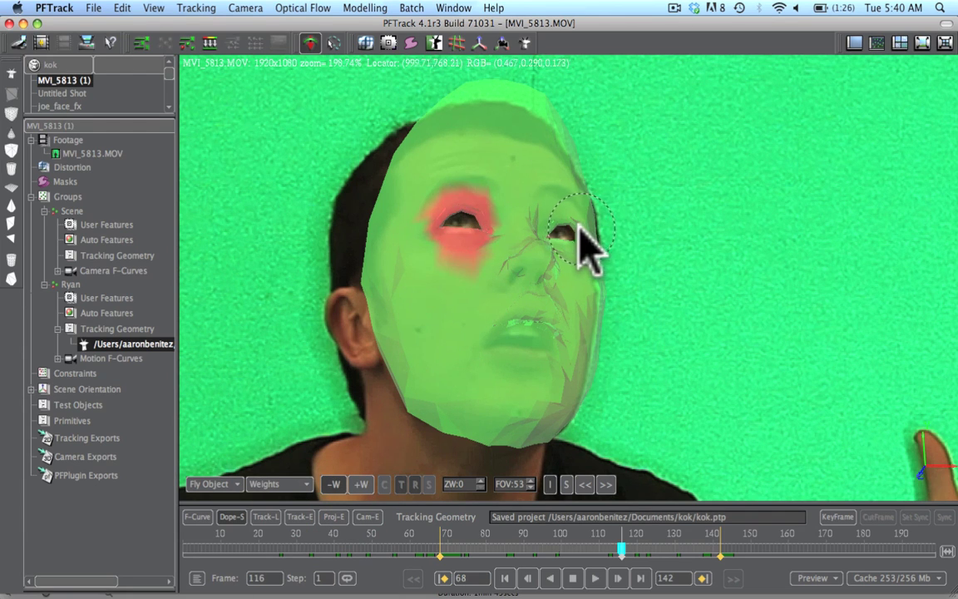
{"action": "left_click", "coordinate": [503, 310]}
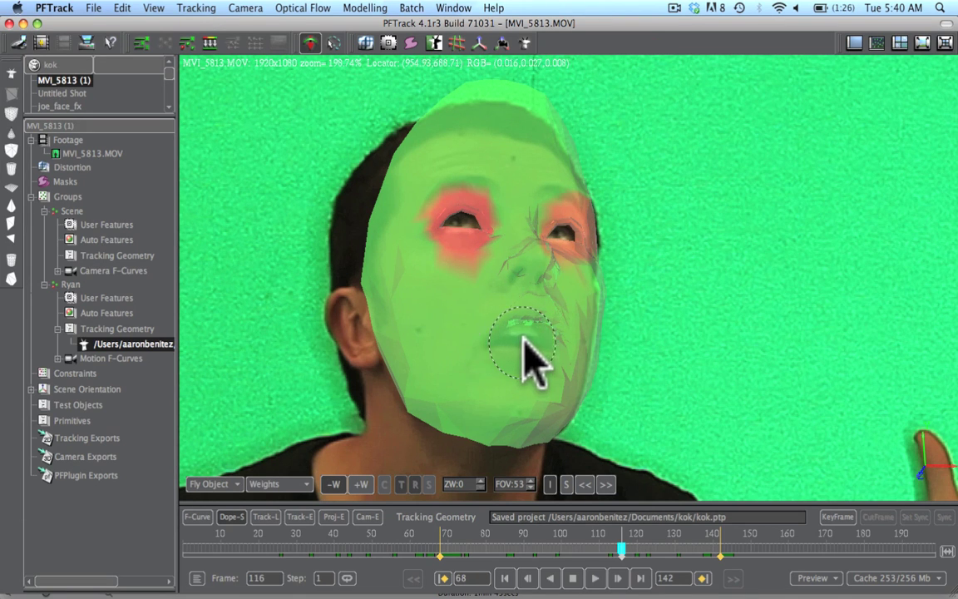
{"action": "mouse_move", "coordinate": [523, 343]}
{"action": "left_mouse_down"}
{"action": "mouse_move", "coordinate": [516, 337]}
{"action": "mouse_move", "coordinate": [532, 337]}
{"action": "mouse_move", "coordinate": [524, 341]}
{"action": "left_mouse_up"}
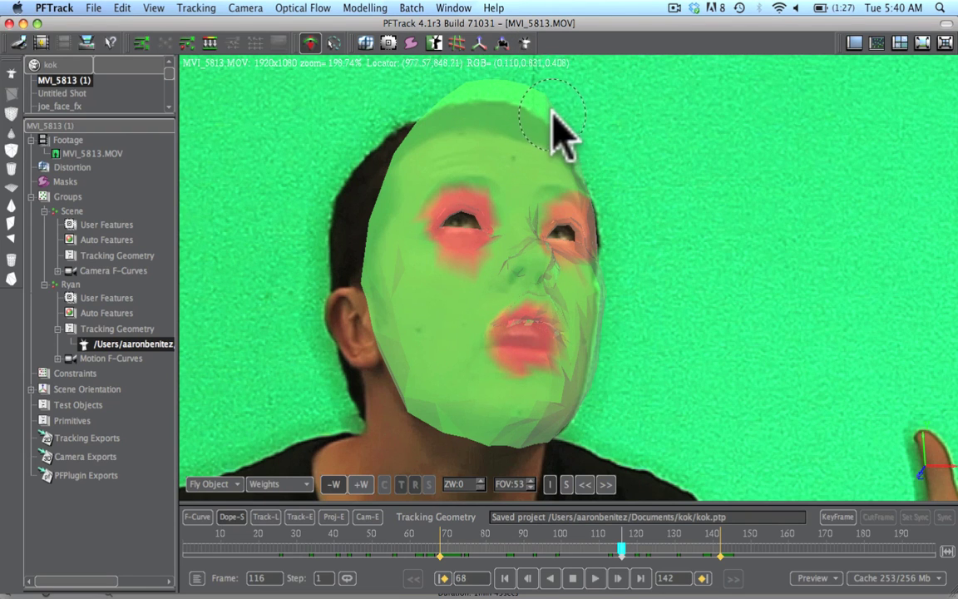
{"action": "mouse_move", "coordinate": [564, 114]}
{"action": "left_mouse_down"}
{"action": "mouse_move", "coordinate": [469, 83]}
{"action": "mouse_move", "coordinate": [410, 93]}
{"action": "left_mouse_up"}
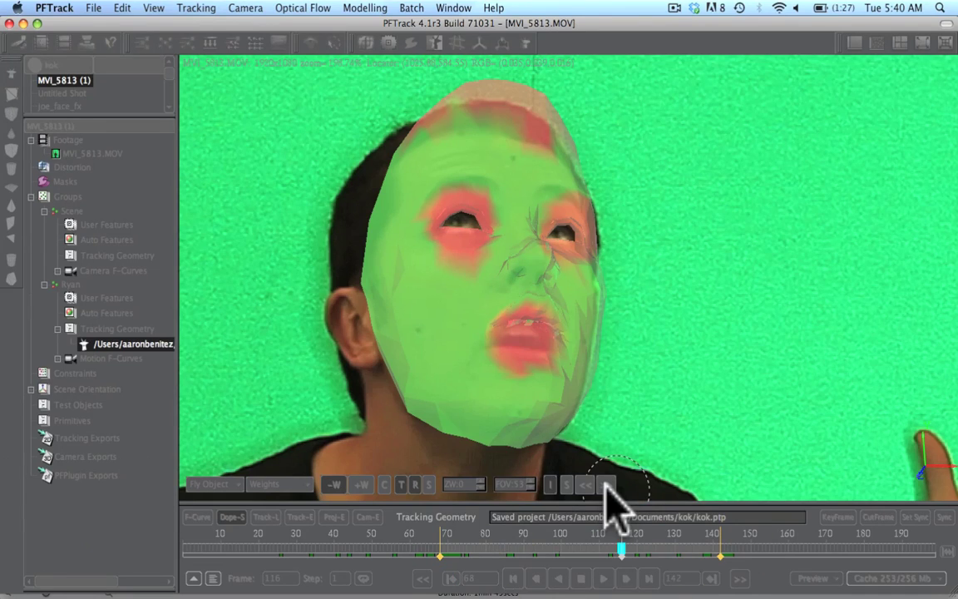
Track the weighted face mesh forward from frame 116, then backward to frame 68
{"action": "left_click", "coordinate": [605, 486]}
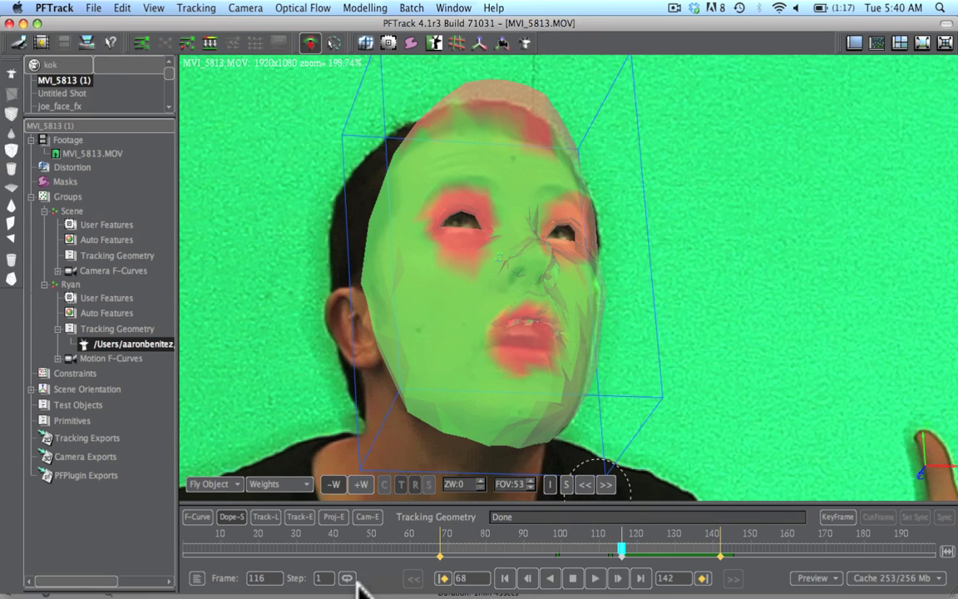
{"action": "left_click", "coordinate": [587, 485]}
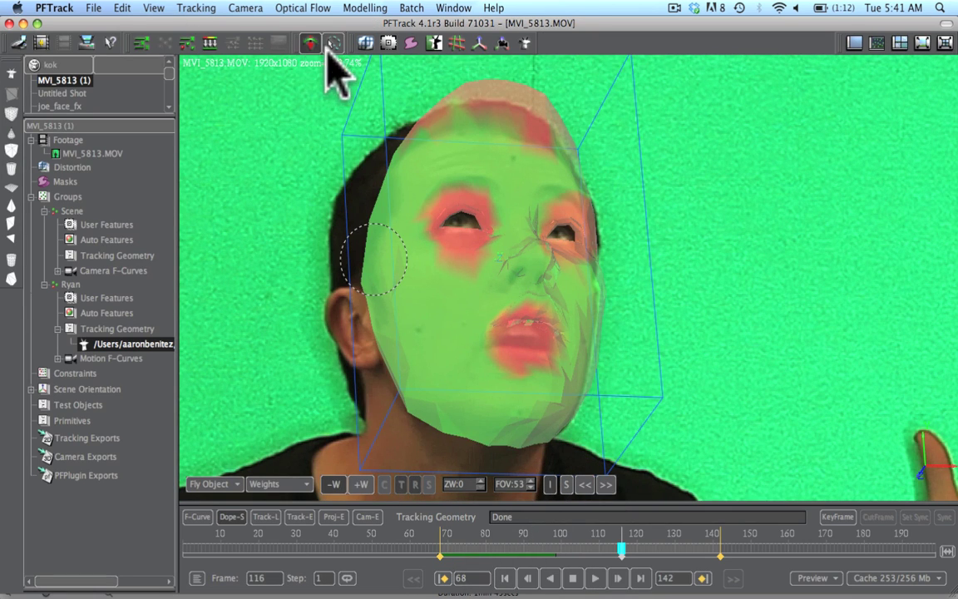
Deselect the face mesh in the tree
{"action": "key", "text": "d"}
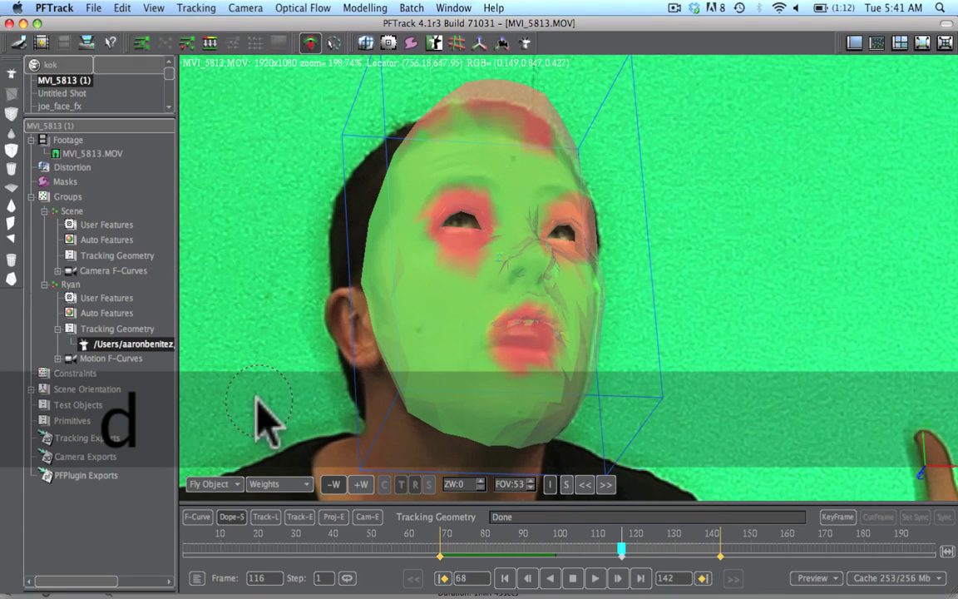
{"action": "left_click", "coordinate": [478, 43]}
{"action": "left_click", "coordinate": [89, 390]}
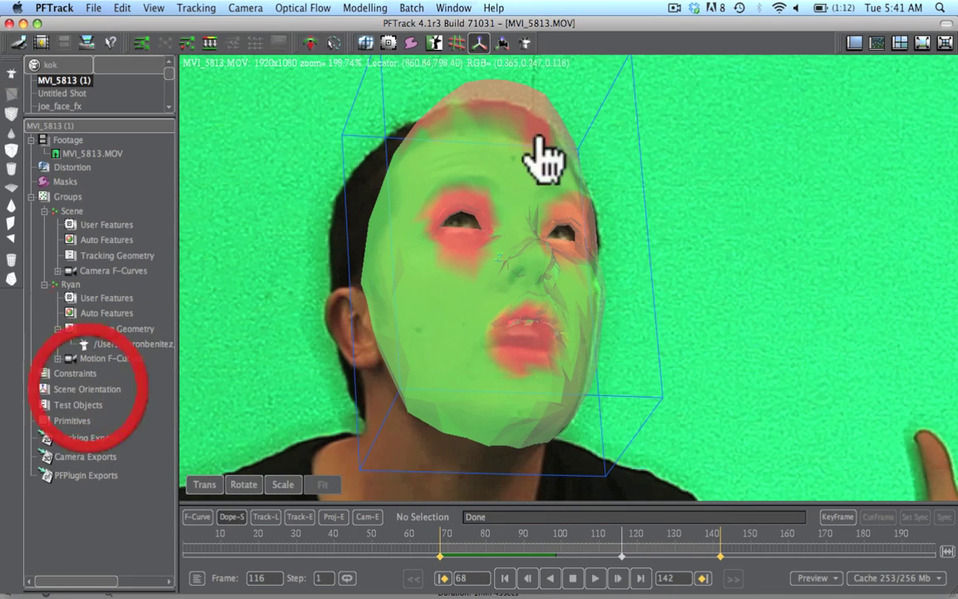
{"action": "key", "text": "d"}
{"action": "left_click", "coordinate": [712, 196]}
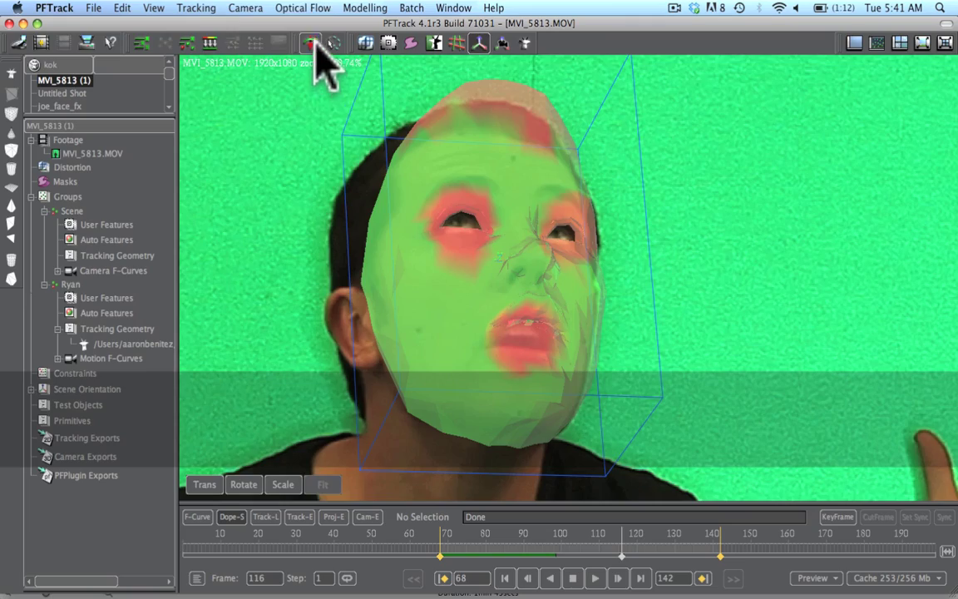
{"action": "left_click", "coordinate": [310, 44]}
Pan and zoom out to see the whole frame, then scrub to frame 142 to check the track
{"action": "key", "text": "d"}
{"action": "left_click_drag", "start_coordinate": [791, 292], "coordinate": [849, 188]}
{"action": "key", "text": "s"}
{"action": "key", "text": "d"}
{"action": "left_click_drag", "start_coordinate": [845, 256], "coordinate": [674, 266]}
{"action": "key", "text": "s"}
{"action": "key", "text": "d"}
{"action": "left_click_drag", "start_coordinate": [617, 549], "coordinate": [715, 558]}
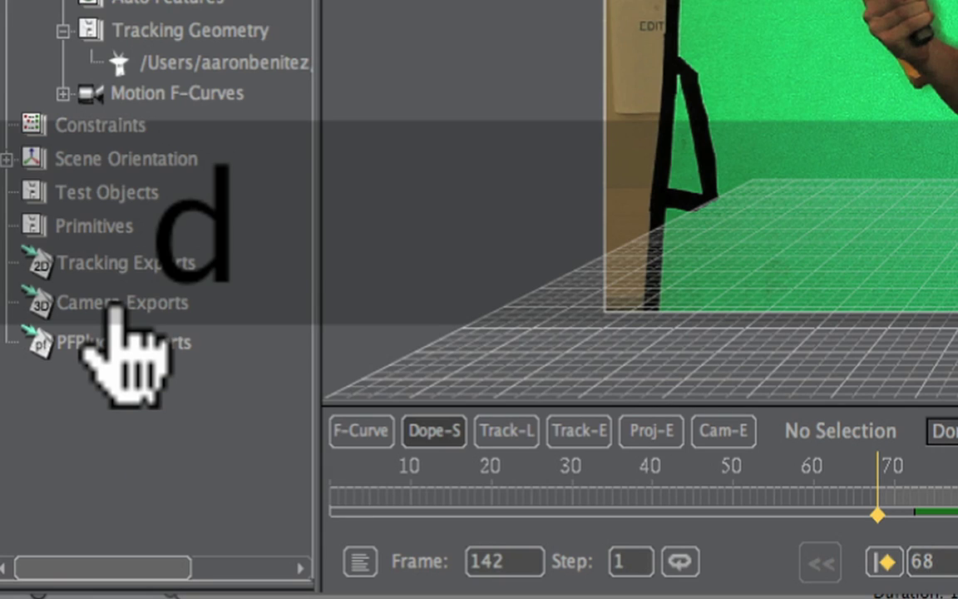
Create a new camera export in Lightwave LWS format with Tracking Geometry Yes and both export groups checked
{"action": "right_click", "coordinate": [115, 304]}
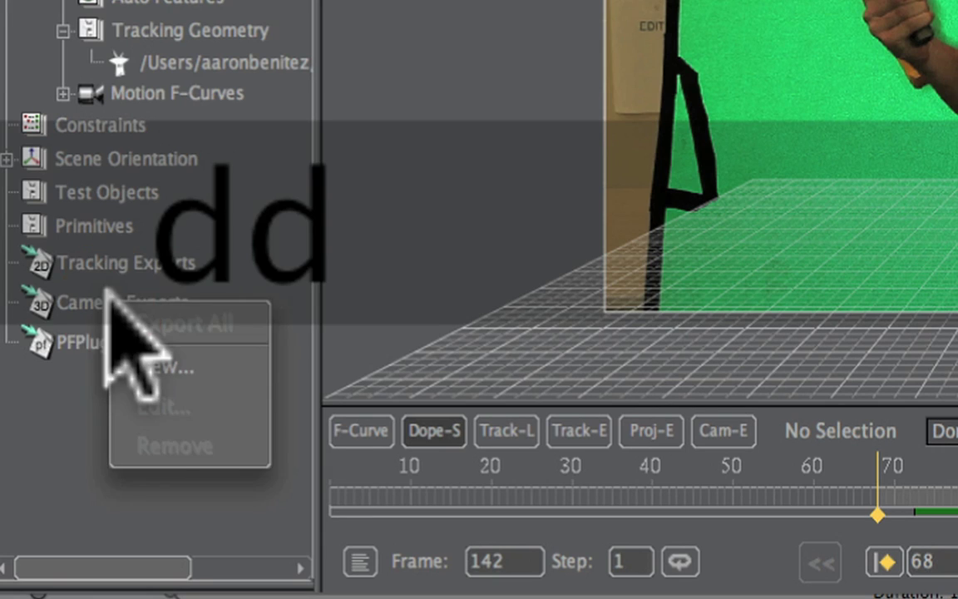
{"action": "left_click", "coordinate": [158, 366]}
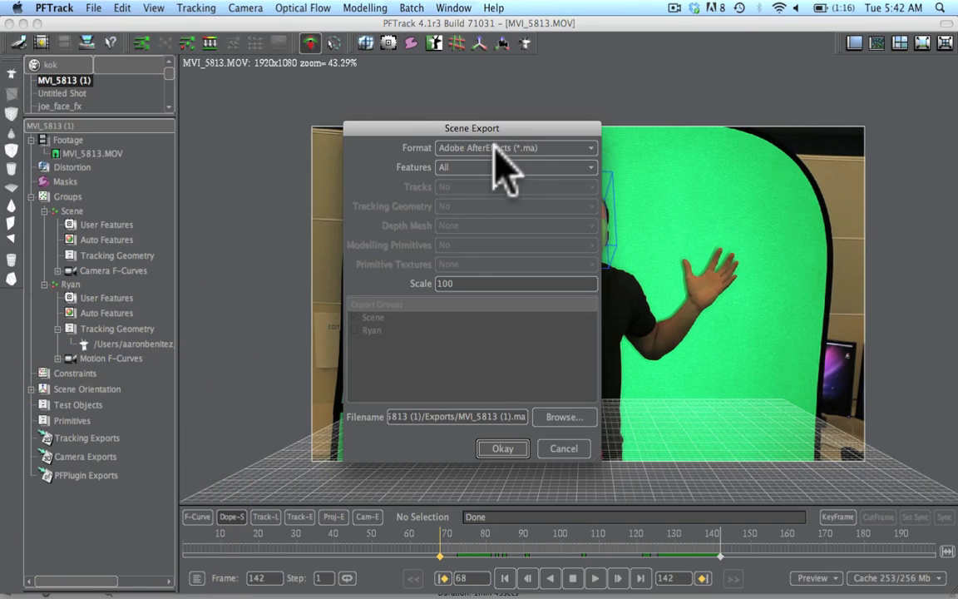
{"action": "left_click", "coordinate": [496, 149]}
{"action": "scroll", "coordinate": [490, 187], "scroll_direction": "down", "scroll_amount": 4}
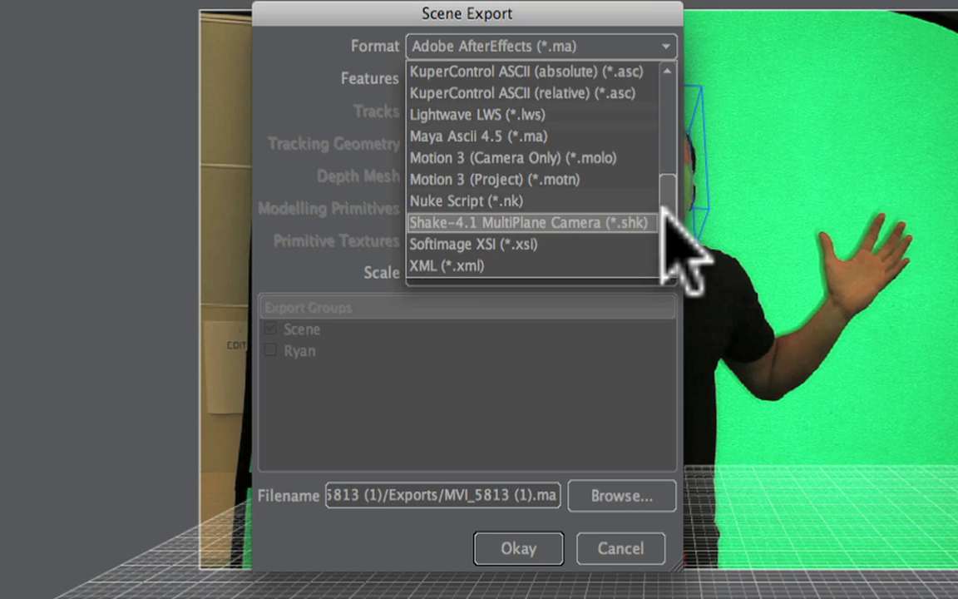
{"action": "left_click_drag", "start_coordinate": [672, 221], "coordinate": [669, 205]}
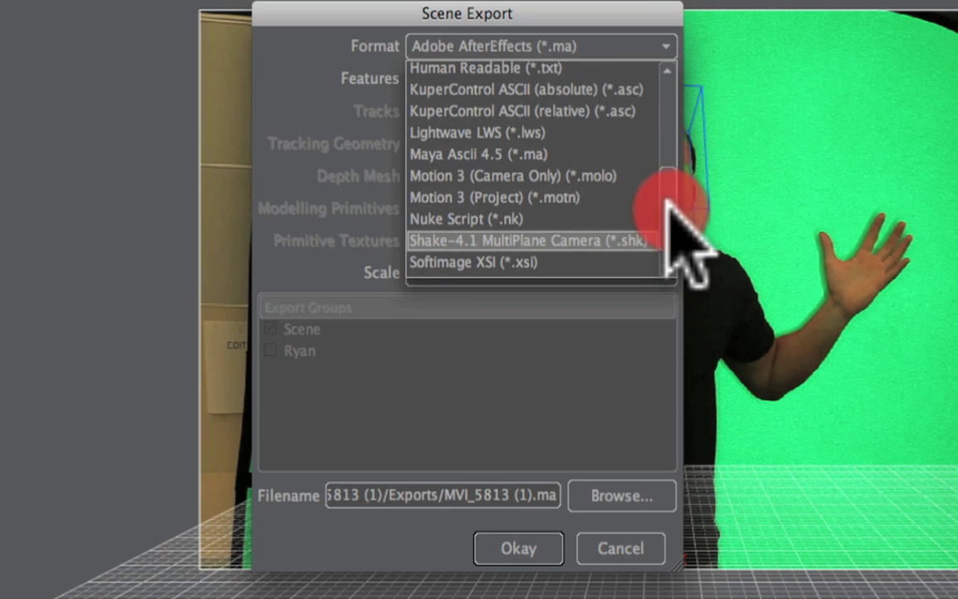
{"action": "left_click", "coordinate": [554, 135]}
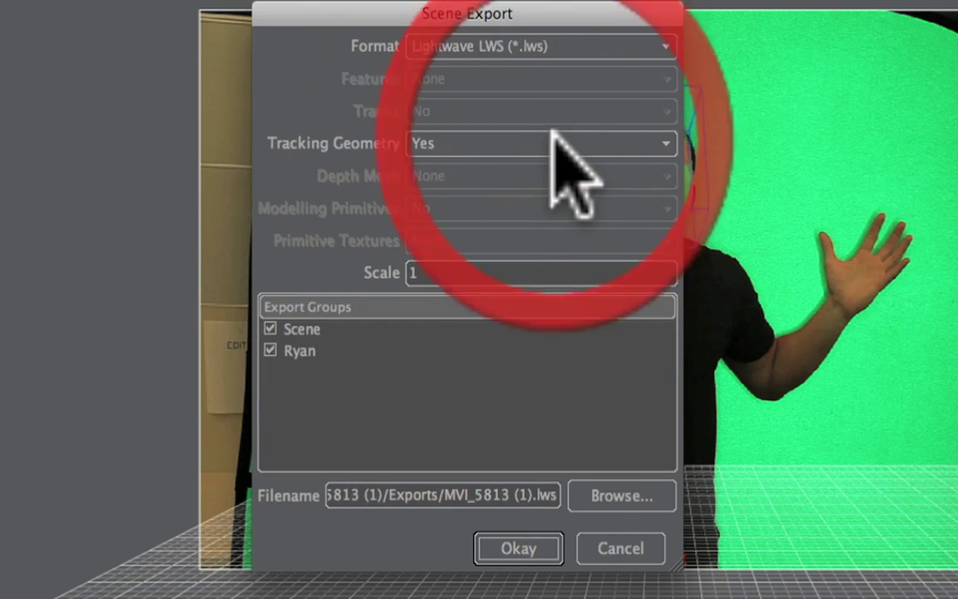
{"action": "left_click", "coordinate": [496, 140]}
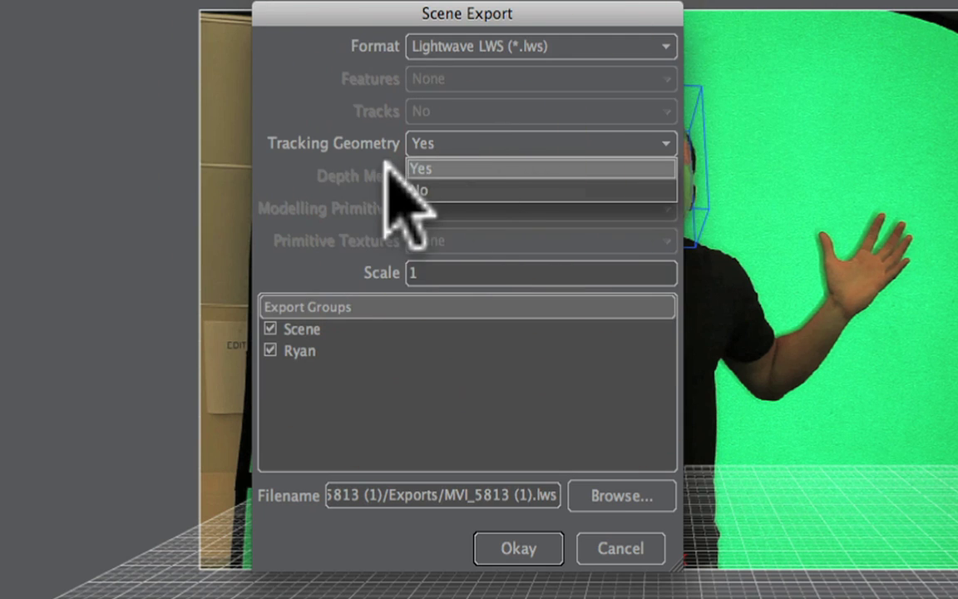
{"action": "left_click", "coordinate": [370, 150]}
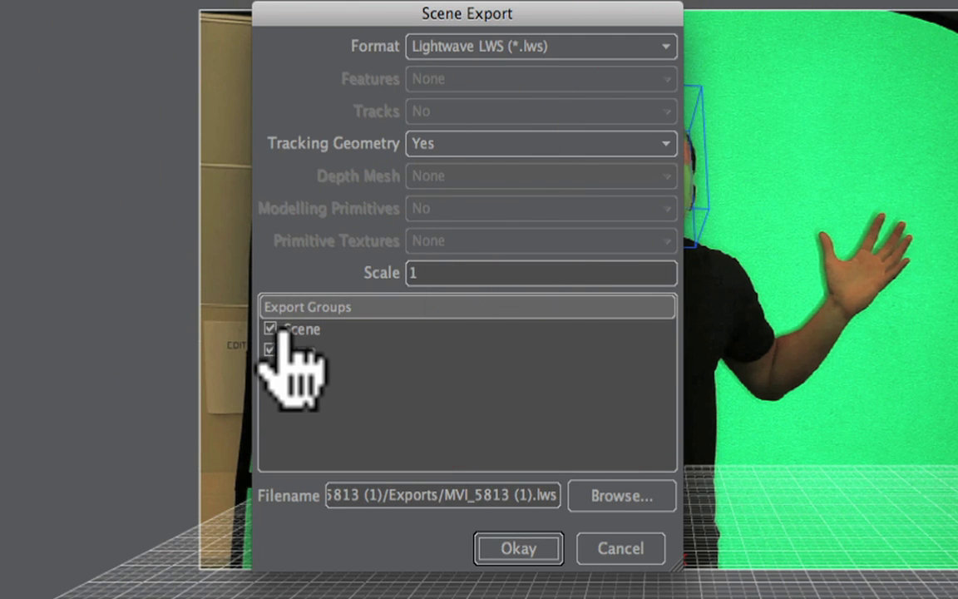
{"action": "left_click", "coordinate": [270, 350]}
{"action": "left_click", "coordinate": [270, 350]}
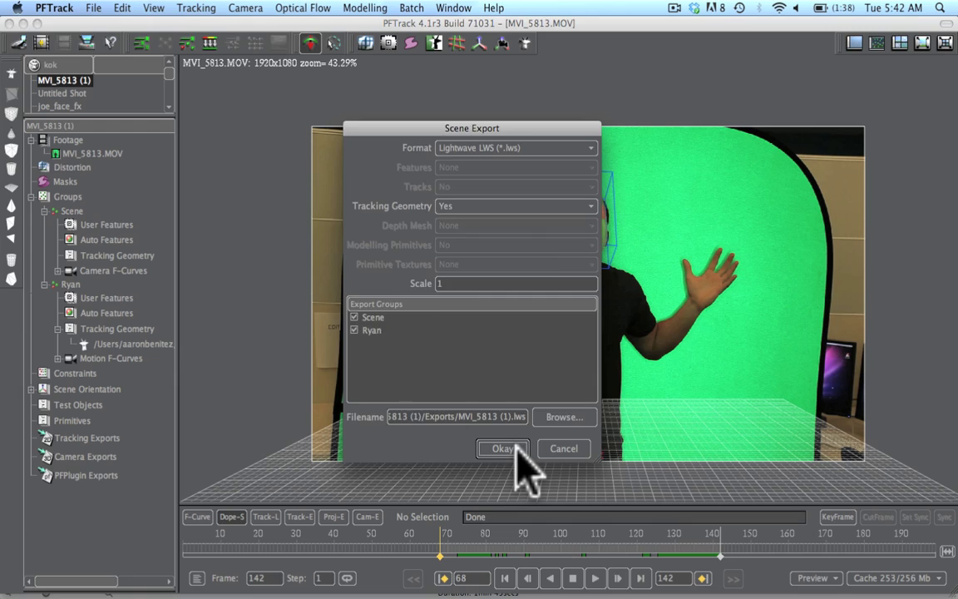
{"action": "left_click", "coordinate": [532, 547]}
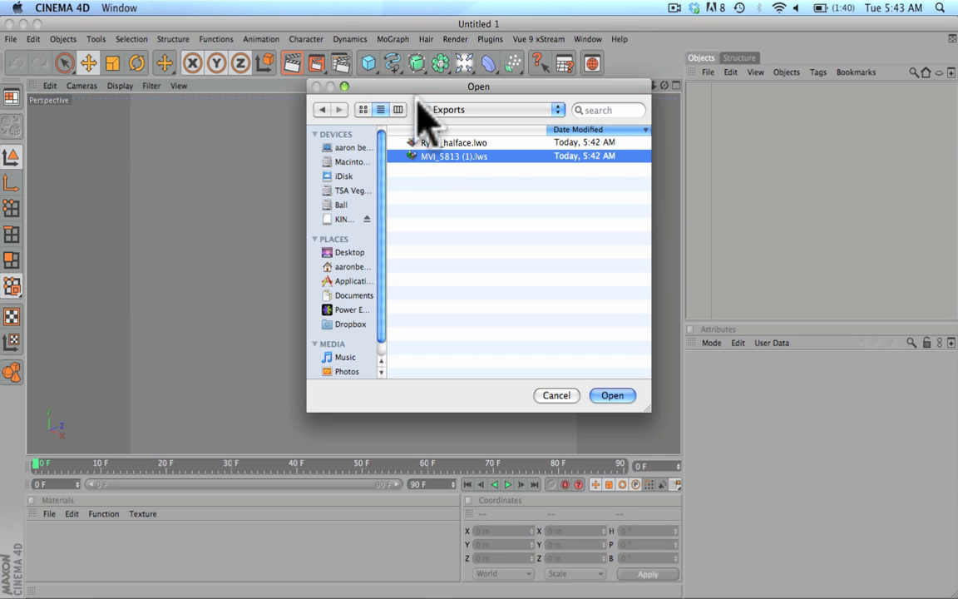
Open MVI_5813 (1).lws with the default LightWave 3D import settings and play the face animation
{"action": "left_click_drag", "start_coordinate": [412, 87], "coordinate": [370, 118]}
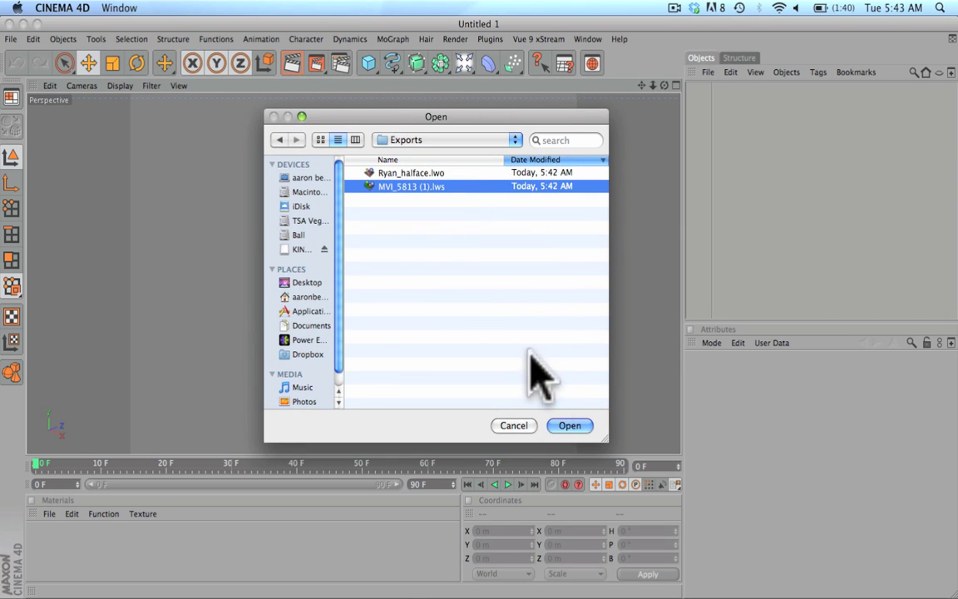
{"action": "left_click", "coordinate": [571, 426]}
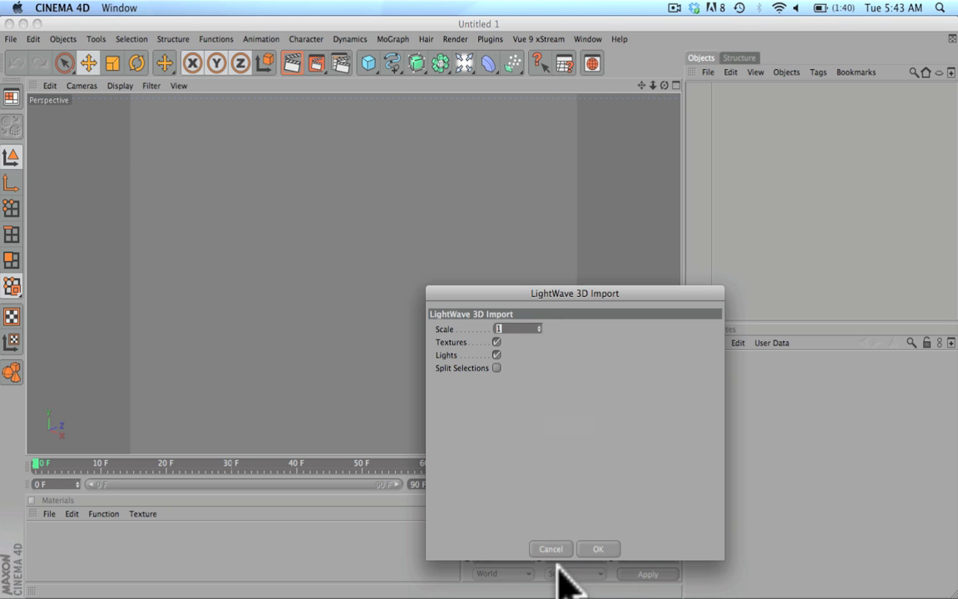
{"action": "left_click", "coordinate": [603, 549]}
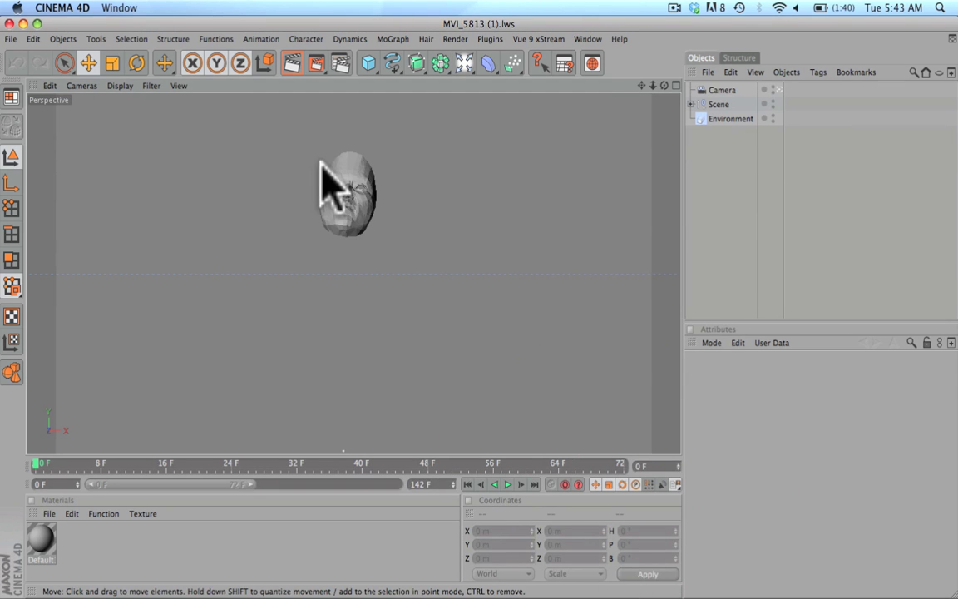
{"action": "left_click", "coordinate": [510, 484]}
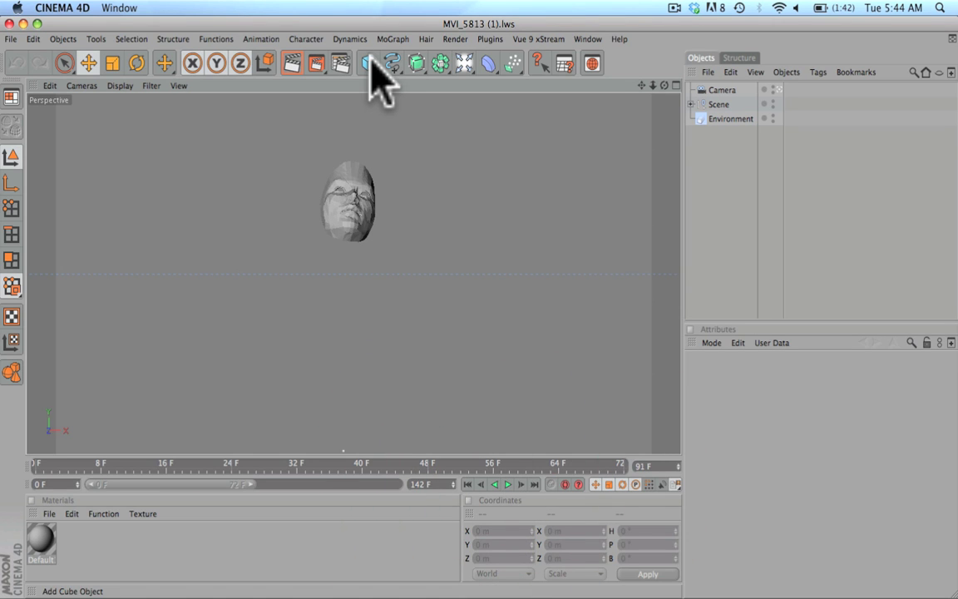
Add a cube and, in the four-view layout, move it along Z and up to the face
{"action": "left_click_drag", "start_coordinate": [371, 63], "coordinate": [405, 83]}
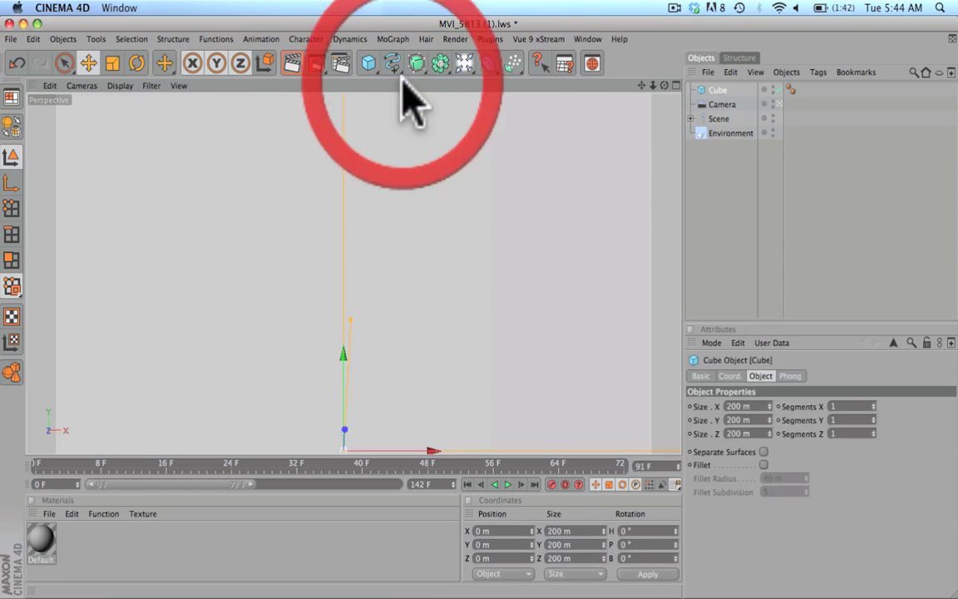
{"action": "left_click", "coordinate": [676, 85]}
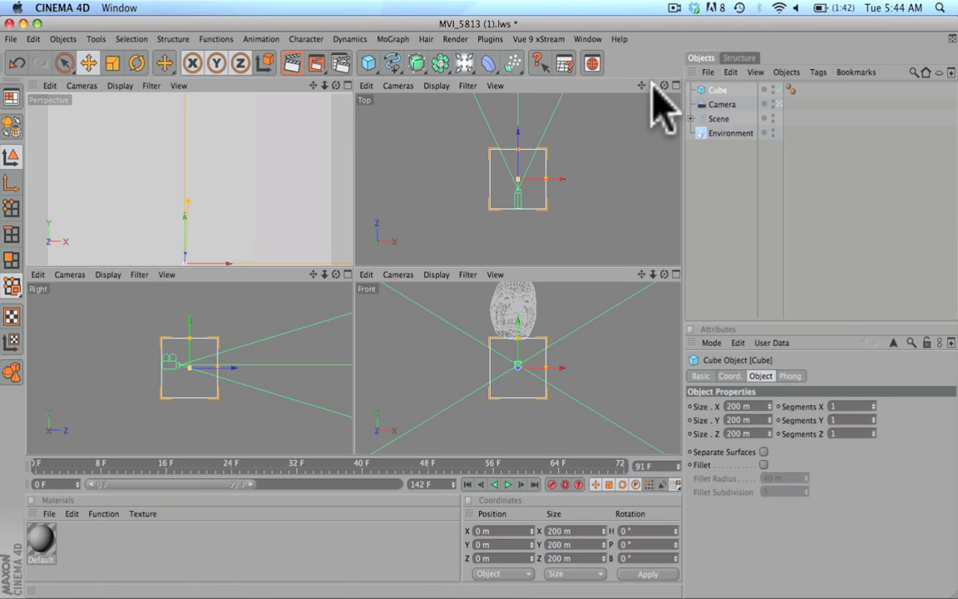
{"action": "left_click_drag", "start_coordinate": [652, 85], "coordinate": [651, 86]}
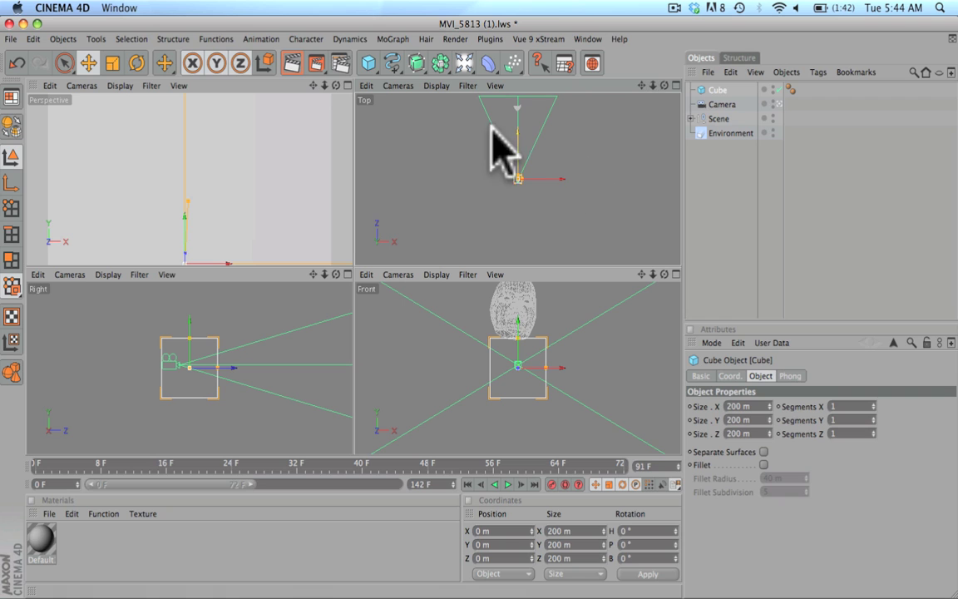
{"action": "left_click_drag", "start_coordinate": [515, 137], "coordinate": [517, 106]}
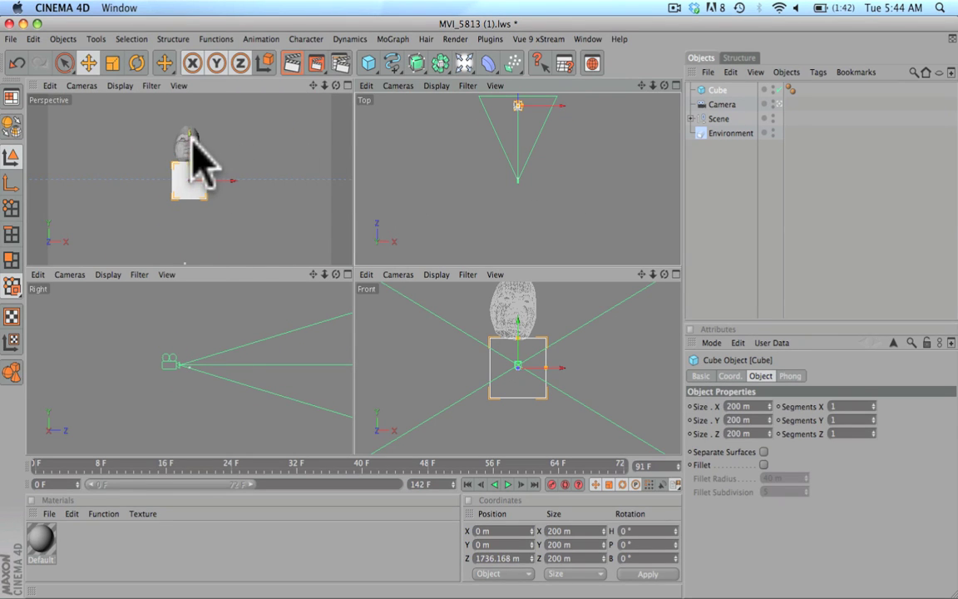
{"action": "left_click_drag", "start_coordinate": [187, 138], "coordinate": [187, 106]}
Resize the cube to 220.406 × 200 × 421.277 m
{"action": "left_click", "coordinate": [346, 85]}
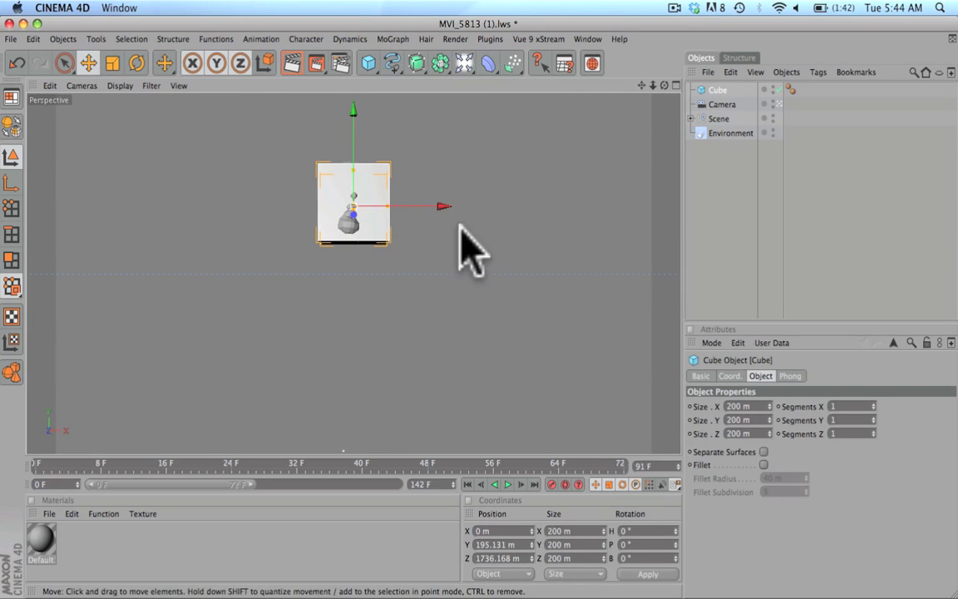
{"action": "left_click", "coordinate": [676, 85]}
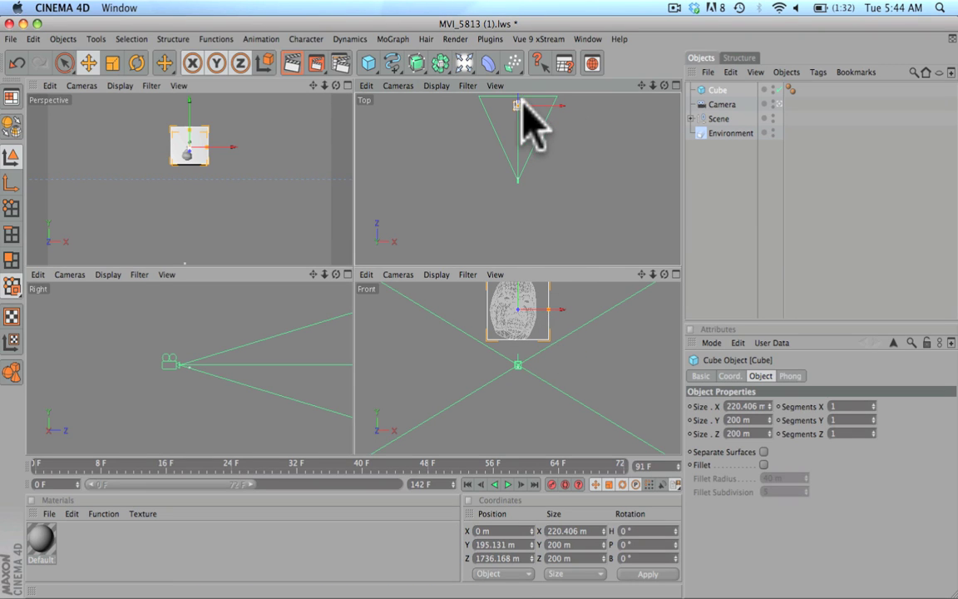
{"action": "left_click_drag", "start_coordinate": [516, 98], "coordinate": [517, 94]}
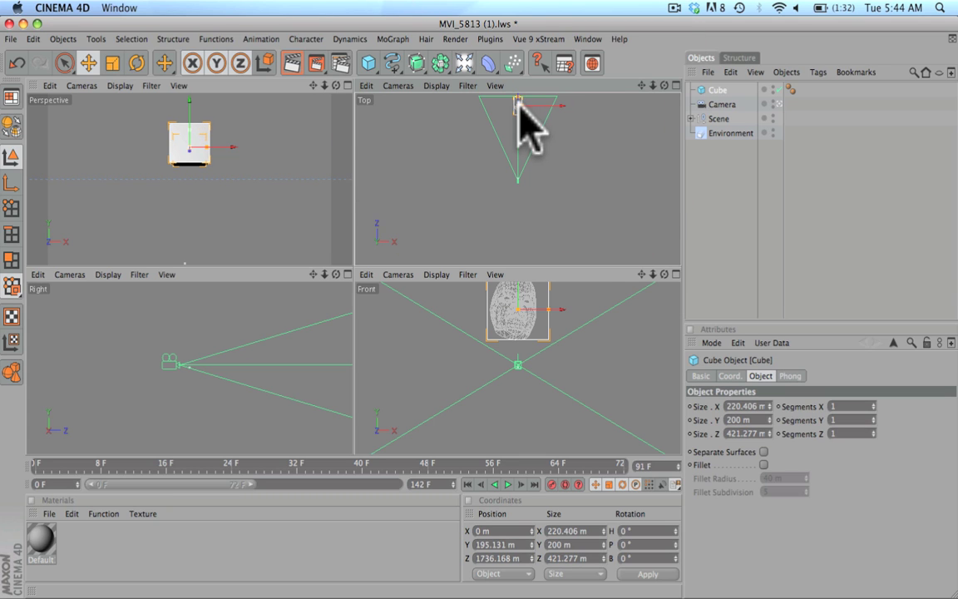
Drag the Cube under the half-face object inside Scene in the Objects panel, then play the animation
{"action": "left_click", "coordinate": [347, 85]}
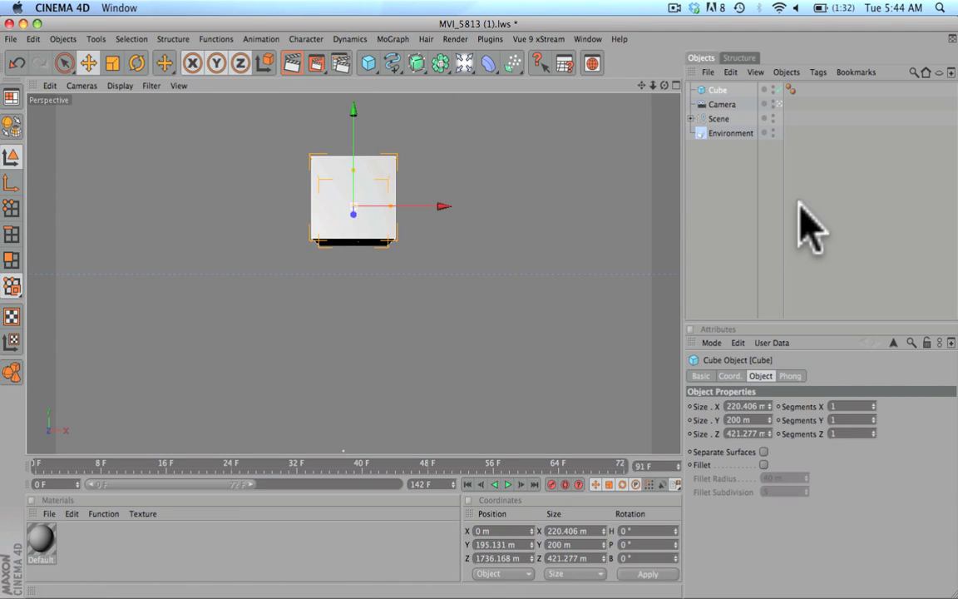
{"action": "left_click", "coordinate": [691, 119]}
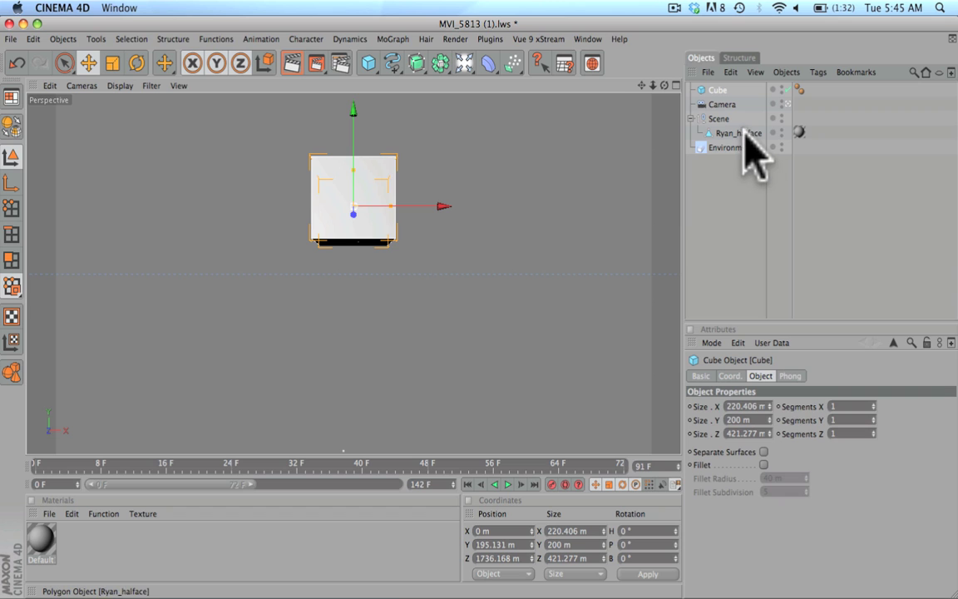
{"action": "left_click", "coordinate": [740, 133]}
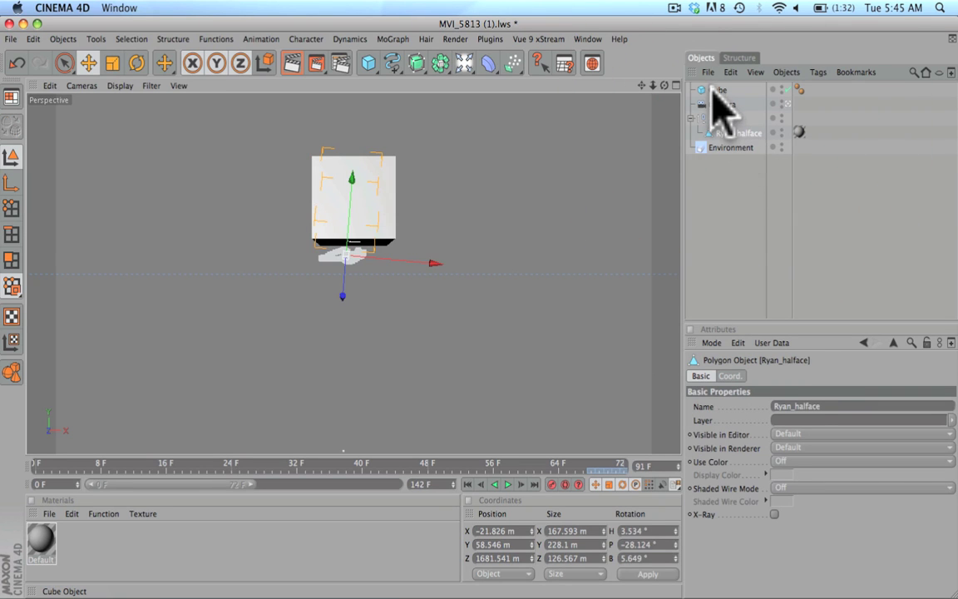
{"action": "left_click", "coordinate": [715, 91]}
{"action": "left_click_drag", "start_coordinate": [717, 98], "coordinate": [744, 135]}
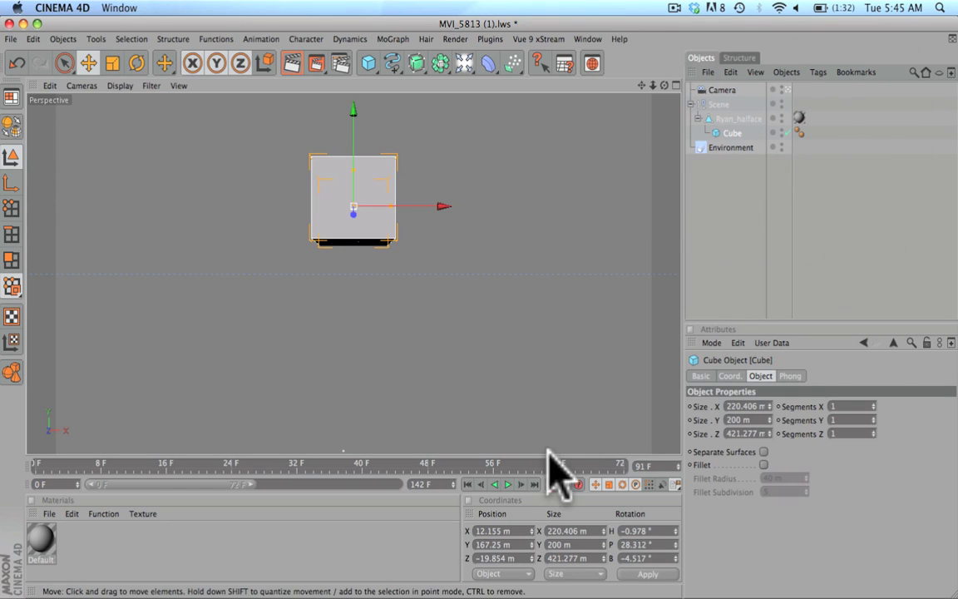
{"action": "left_click", "coordinate": [507, 484]}
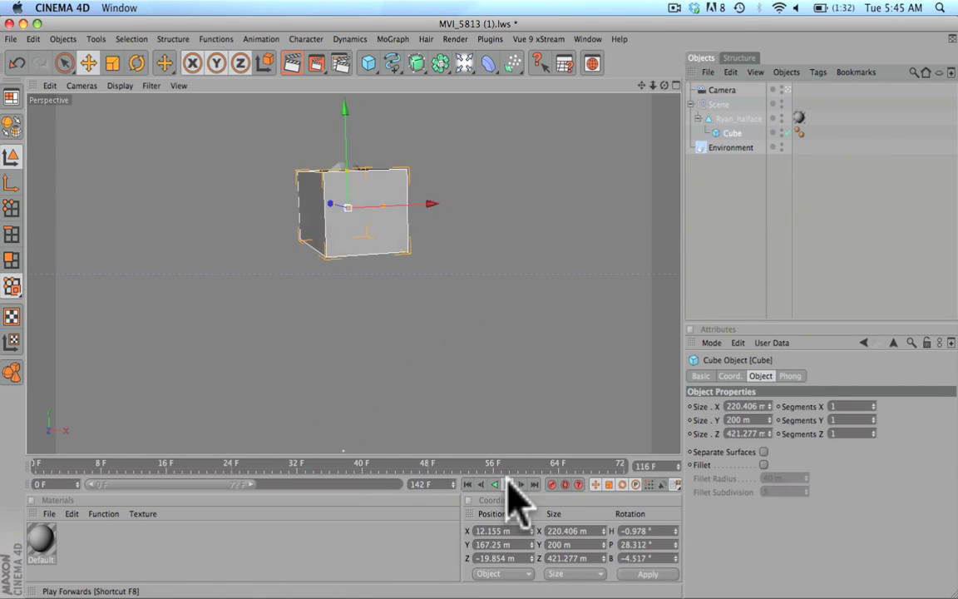